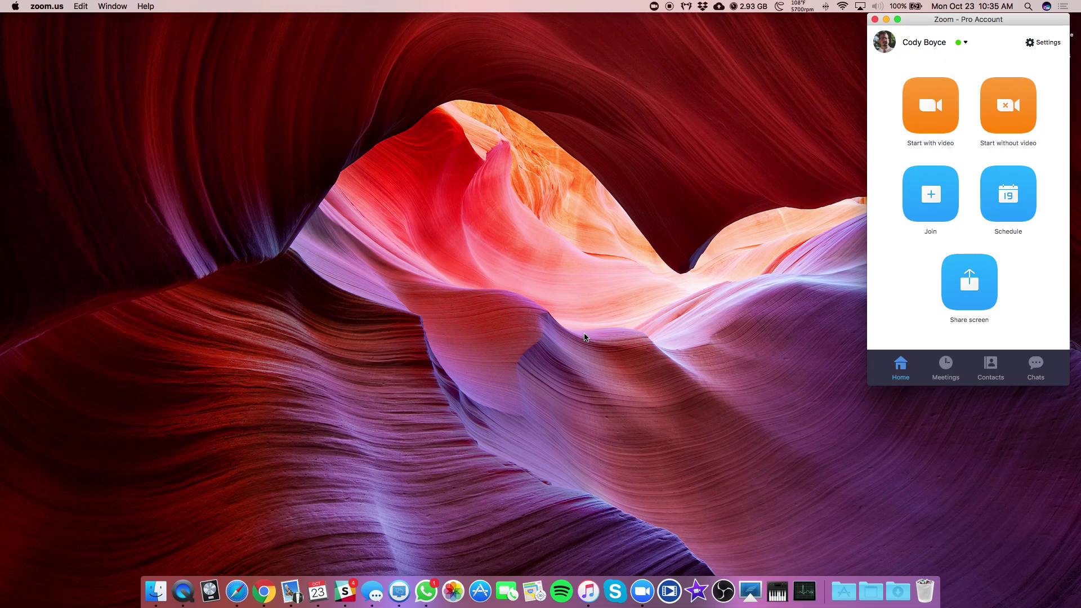
# Open the Podcast Masters Show folder in Finder to view its recorded meeting files.
pyautogui.click(157, 588)
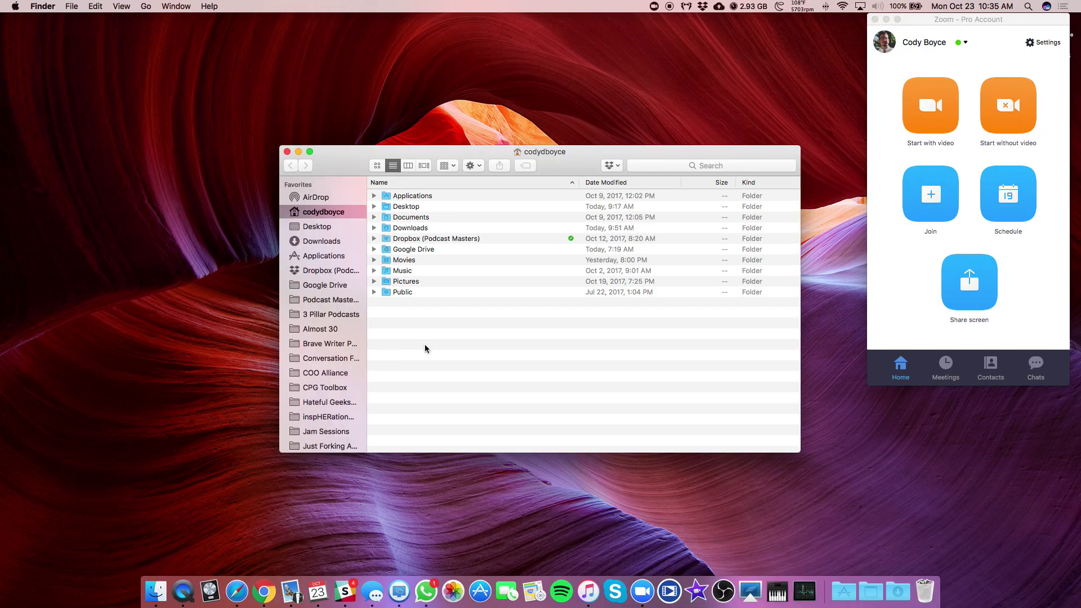
pyautogui.scroll(-5, 336, 346)
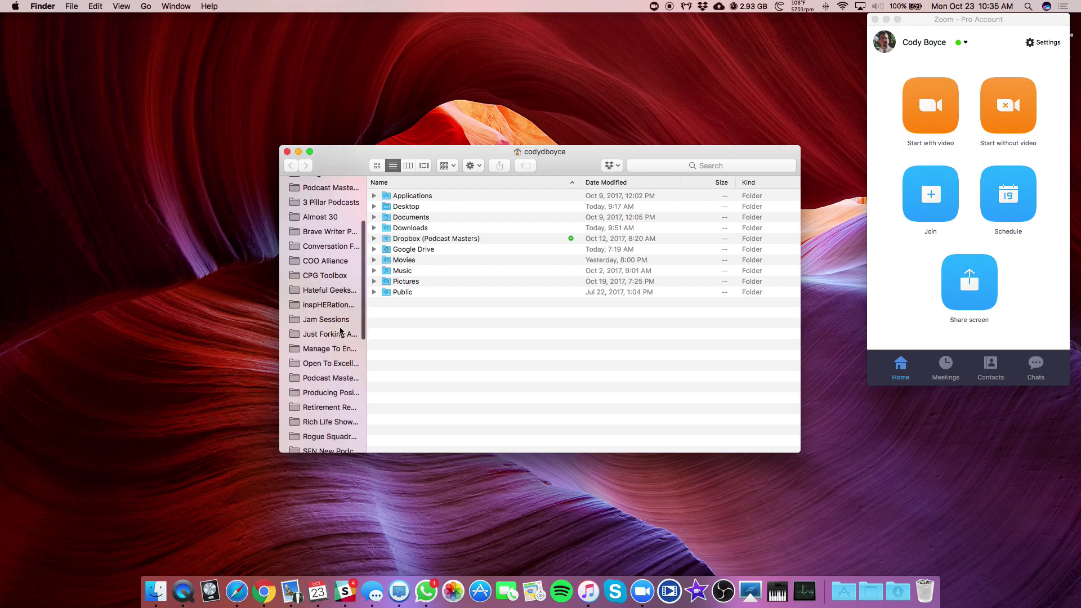
pyautogui.scroll(-2, 329, 338)
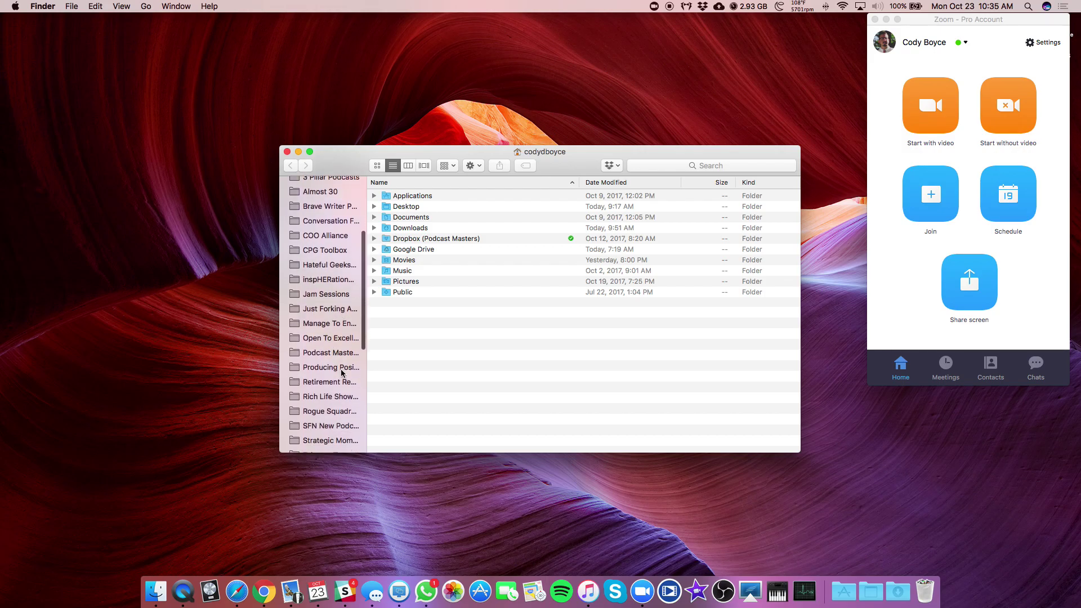
pyautogui.click(332, 355)
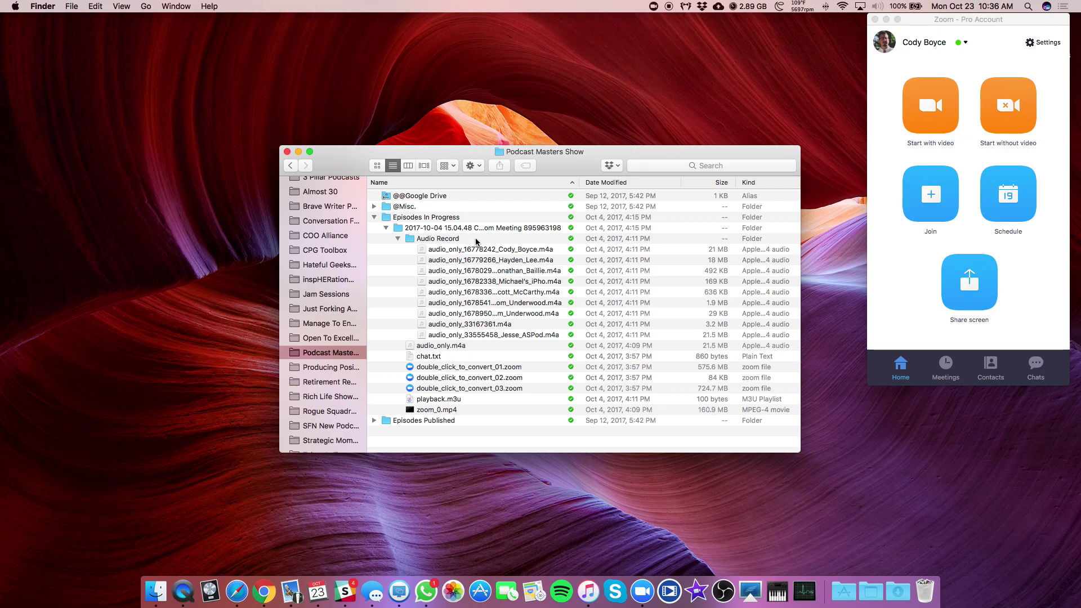
# Switch to Zoom and open its preferences to review the General meeting and instant message options.
pyautogui.click(988, 19)
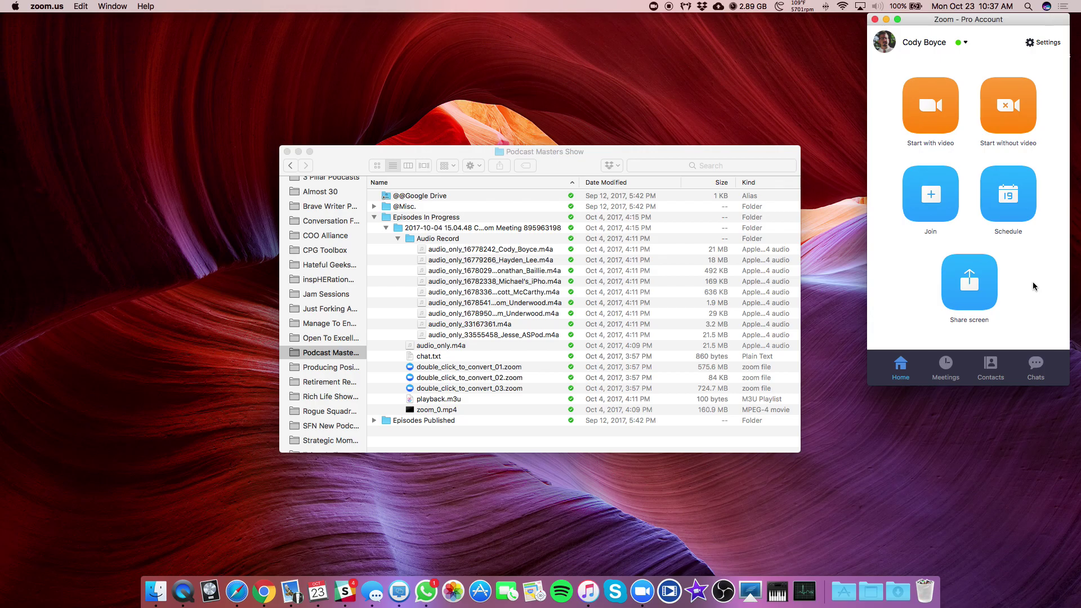
pyautogui.click(48, 6)
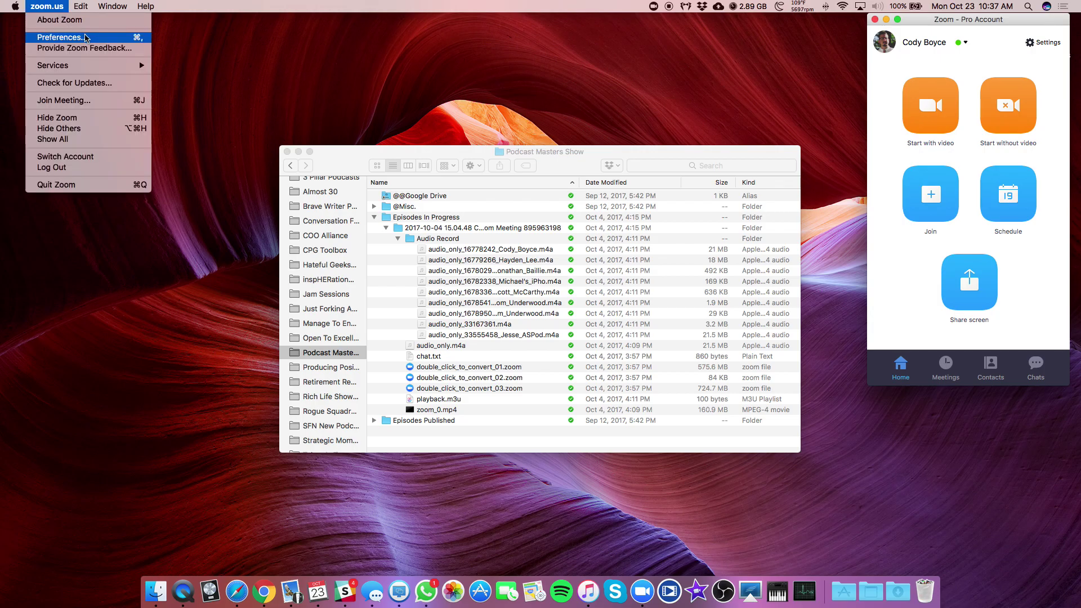
pyautogui.click(85, 37)
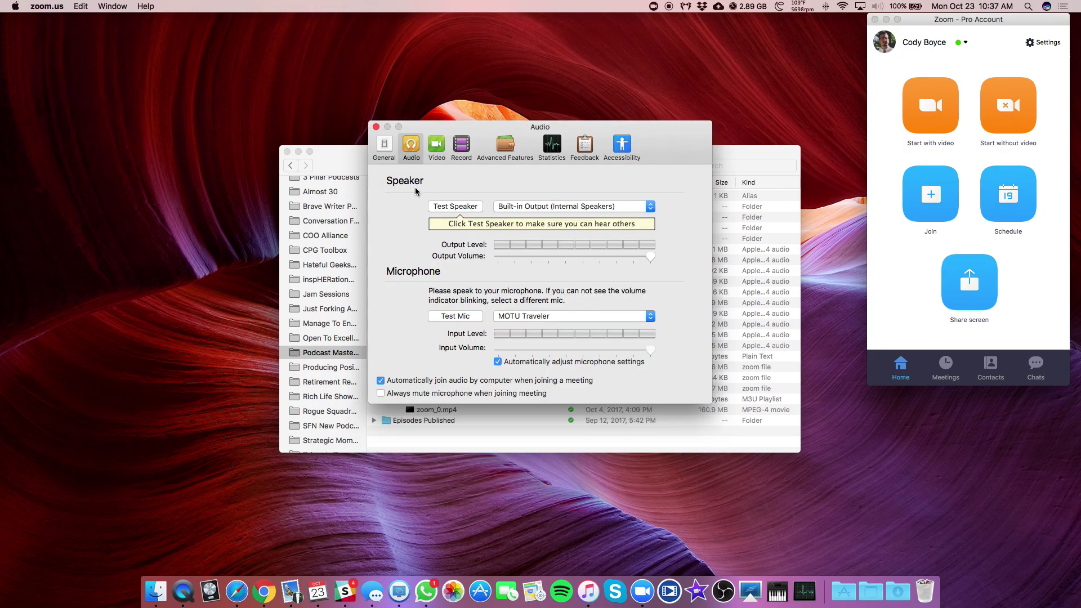
pyautogui.click(386, 151)
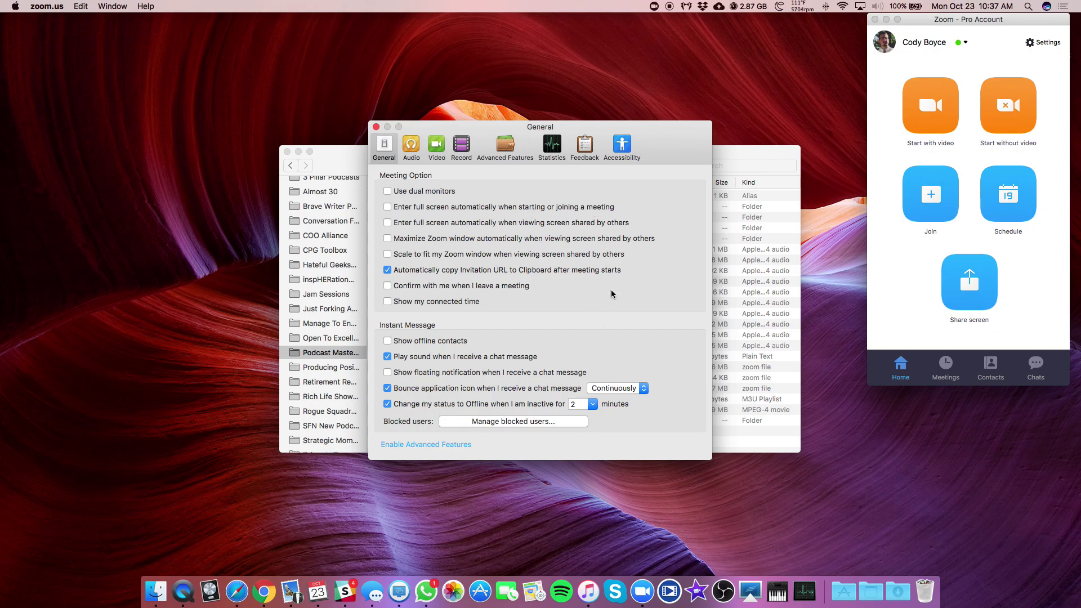
# Review the Audio preferences, including the list of available microphones, and keep the current microphone.
pyautogui.click(411, 149)
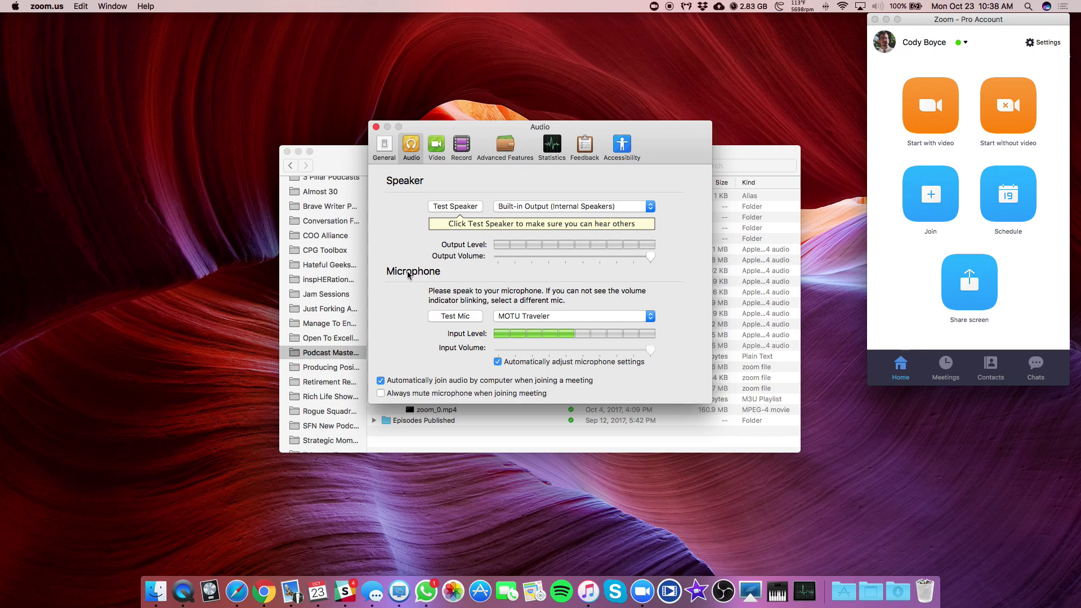
pyautogui.click(523, 317)
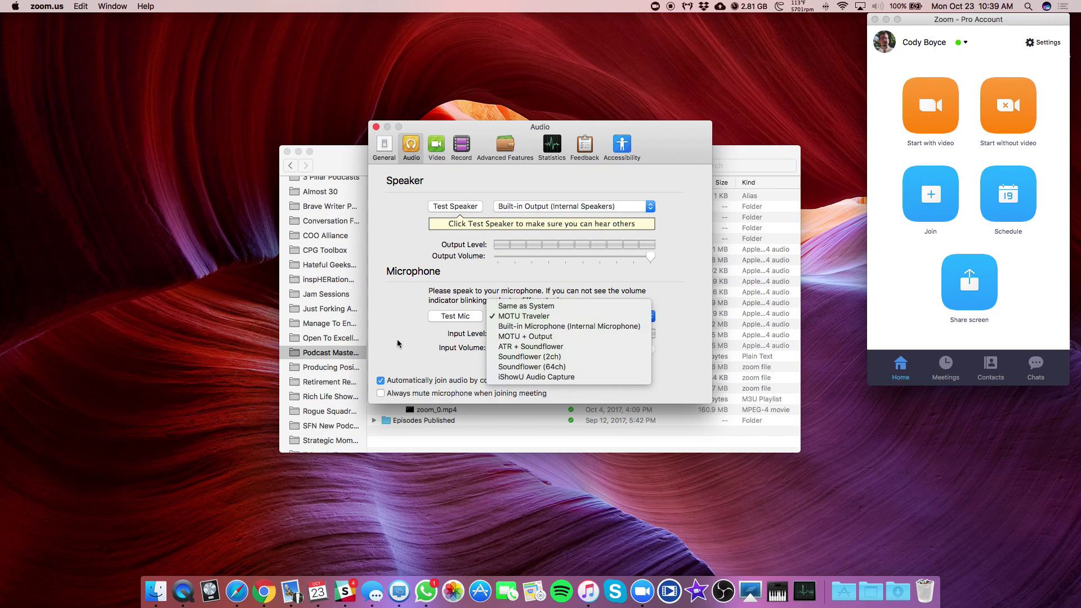
pyautogui.click(407, 304)
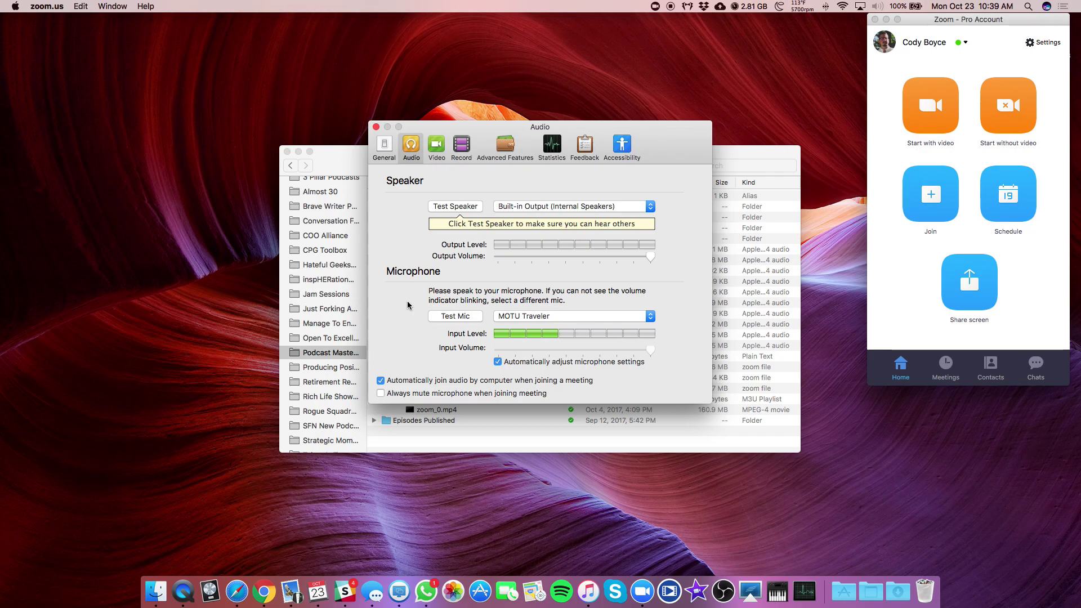
# Review the Video and Record preferences and close the preferences window.
pyautogui.click(437, 147)
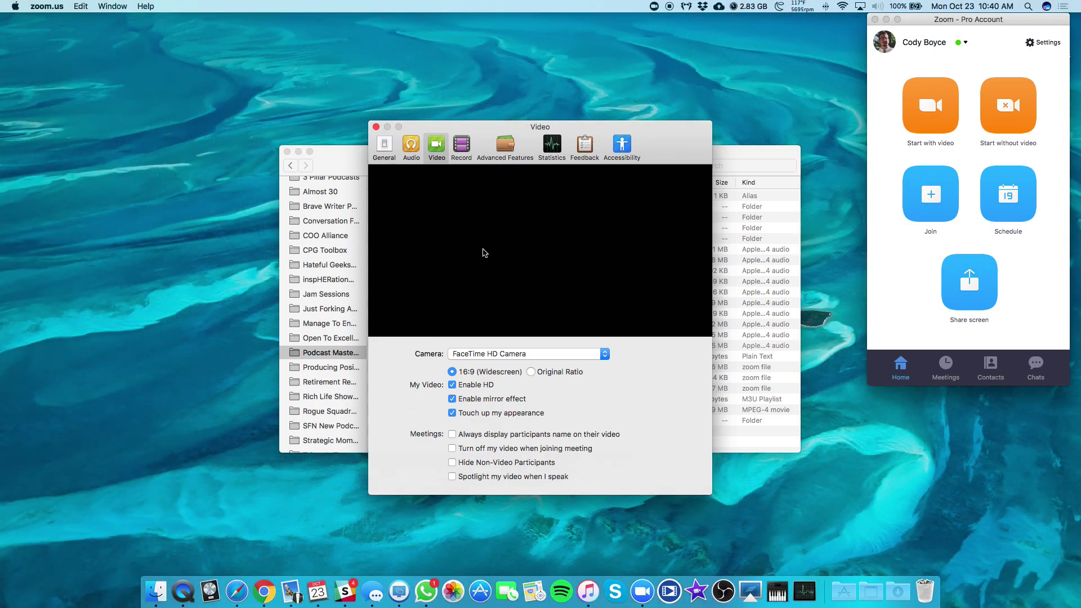
pyautogui.click(462, 147)
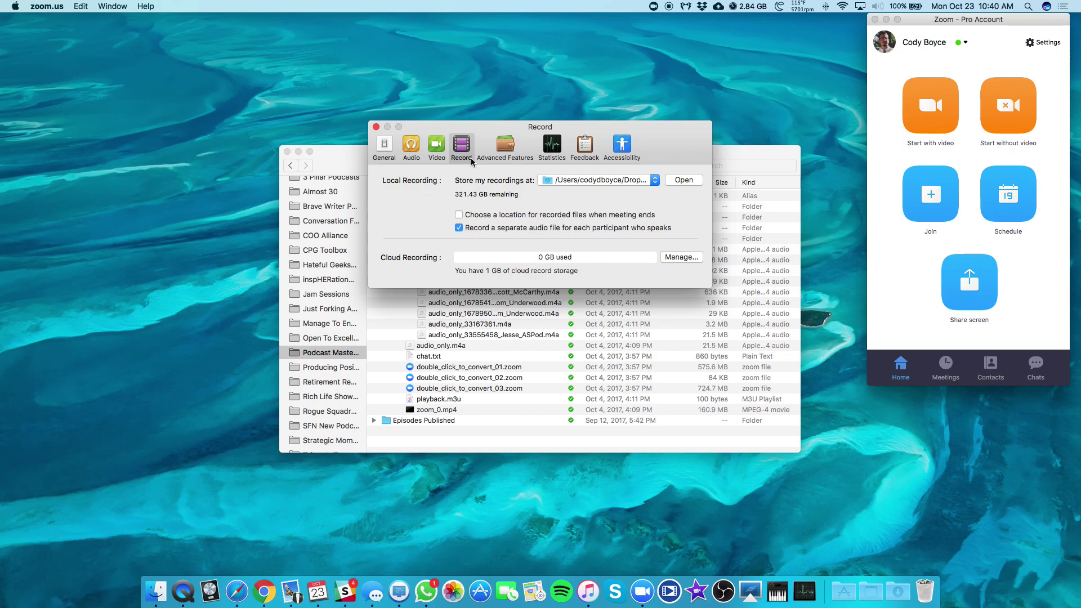
pyautogui.click(376, 128)
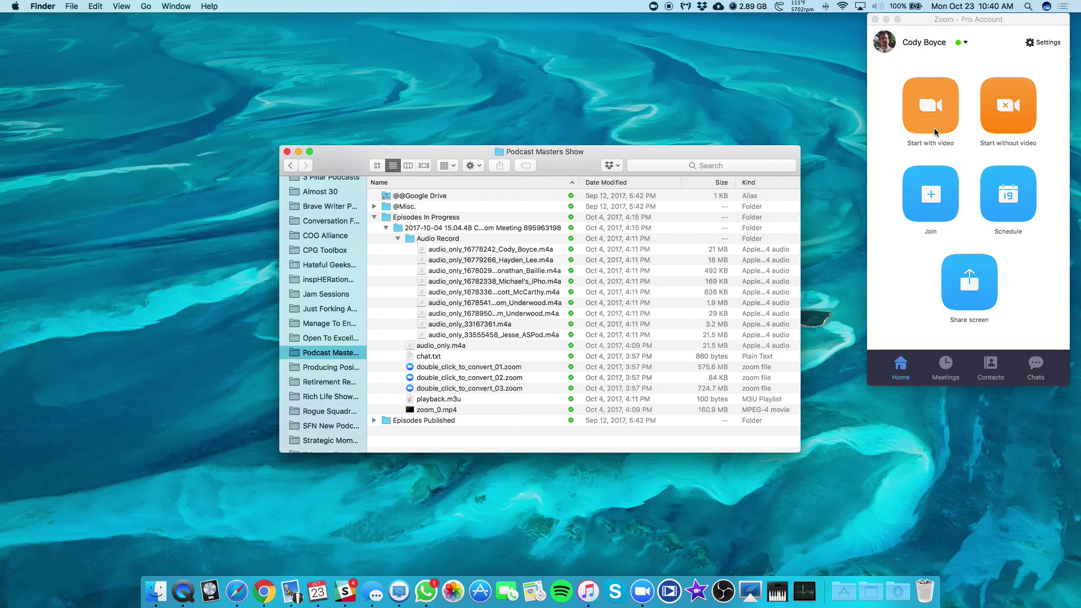
# Start a meeting with video to view its recording destination options, and end the meeting.
pyautogui.click(932, 112)
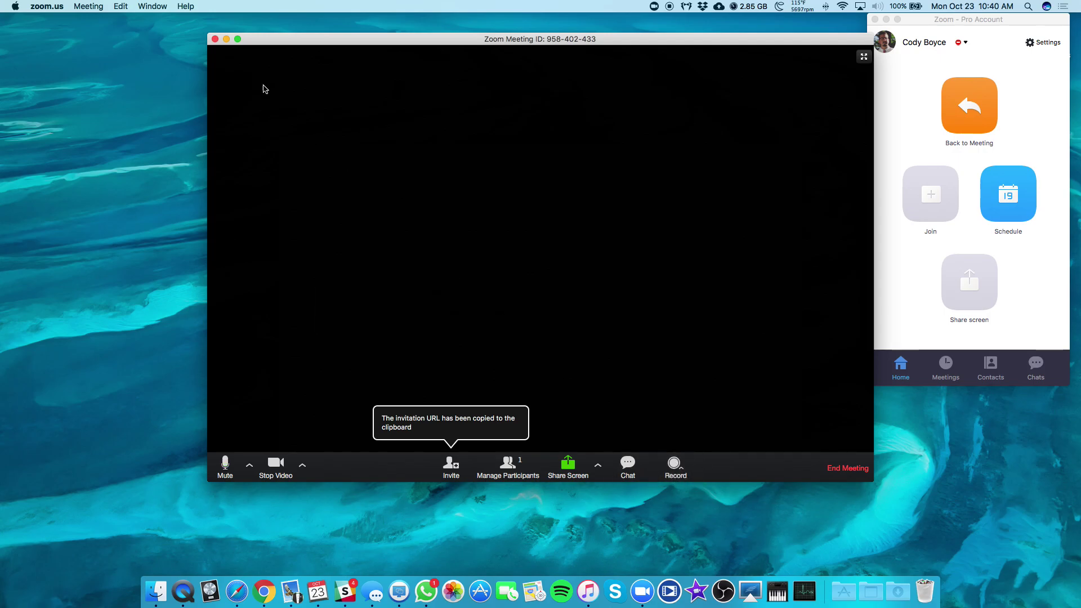
pyautogui.click(683, 472)
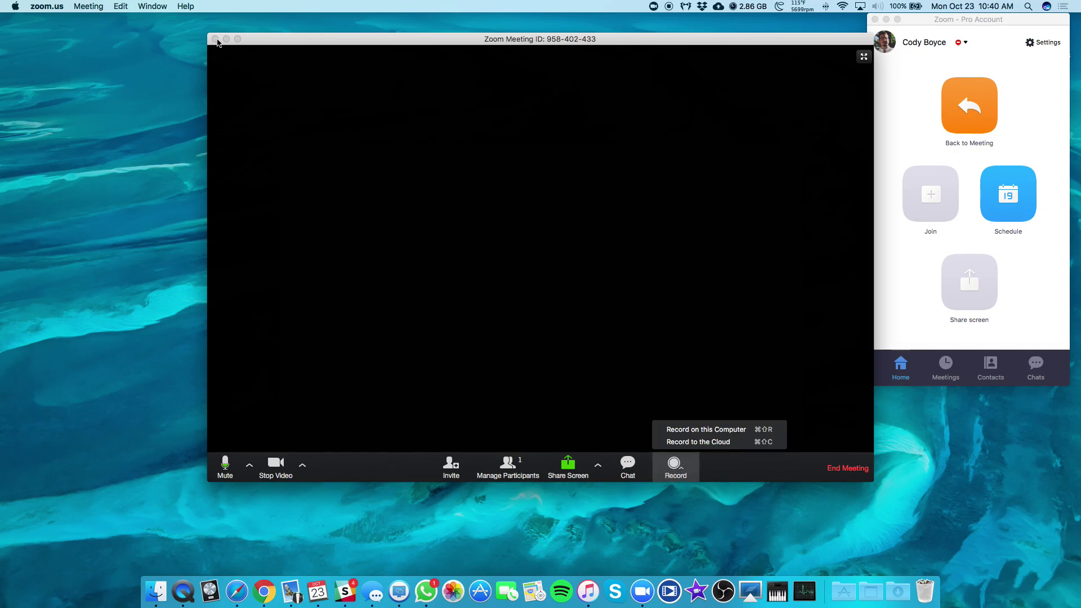
pyautogui.click(215, 39)
pyautogui.click(567, 299)
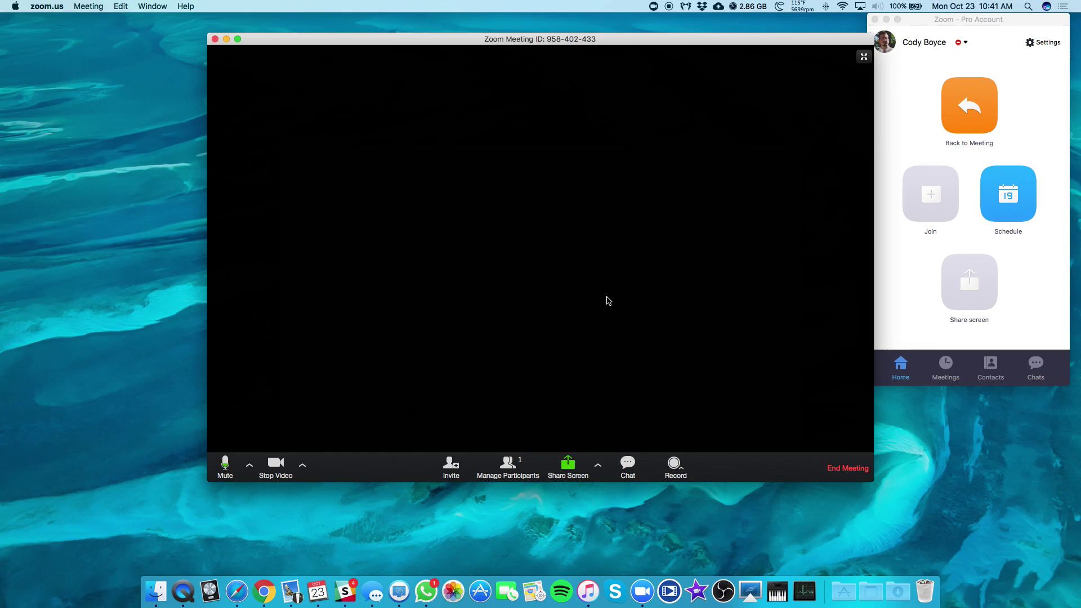
# Reopen the preferences to review the Record and Advanced Features settings, and open the current local recordings folder.
pyautogui.press('super+comma')
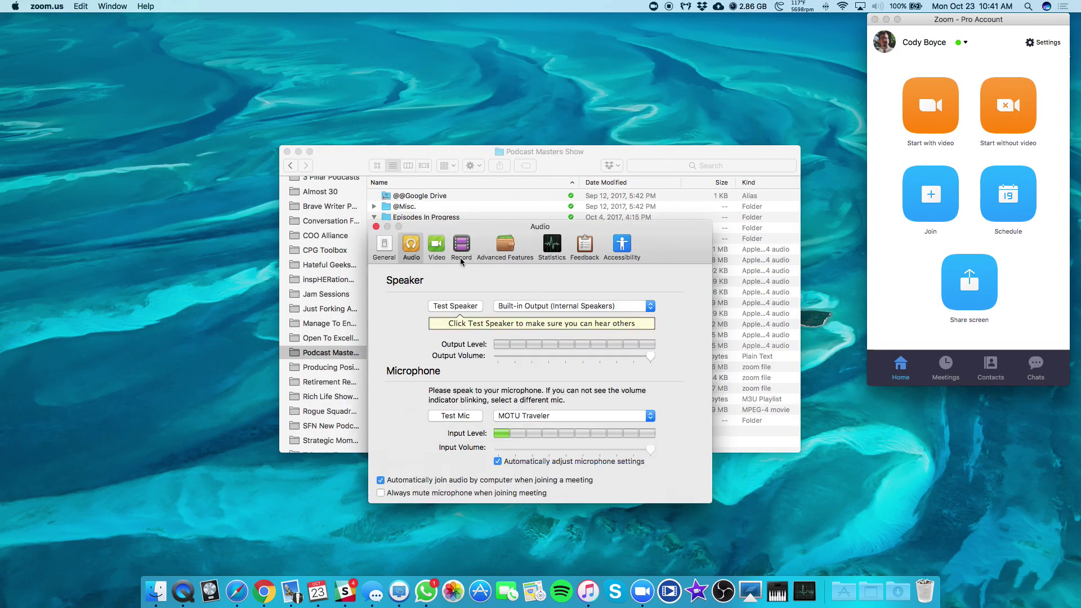
pyautogui.click(460, 253)
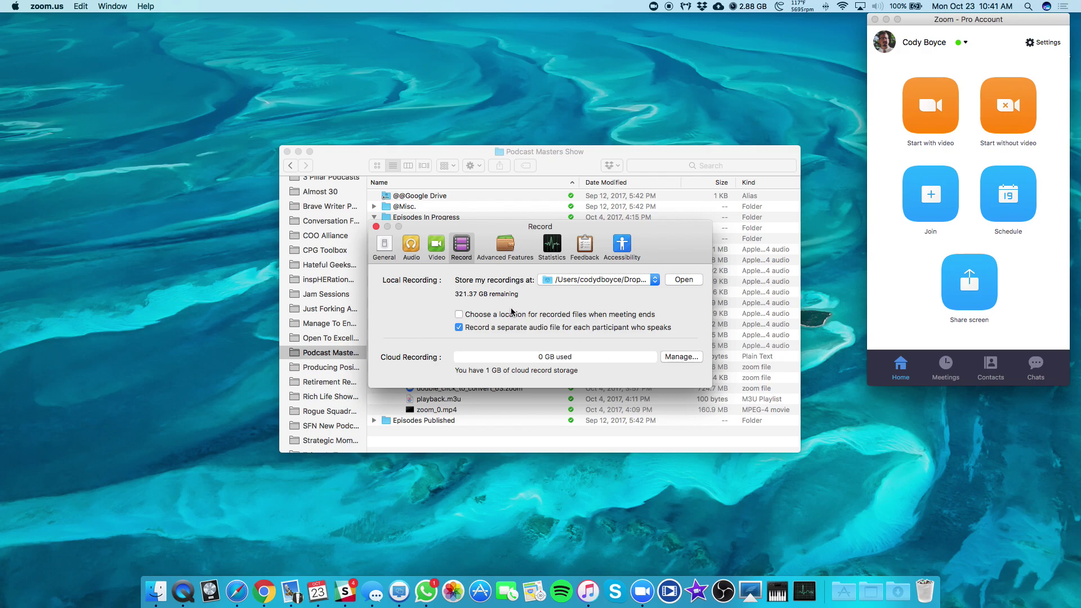
pyautogui.click(505, 247)
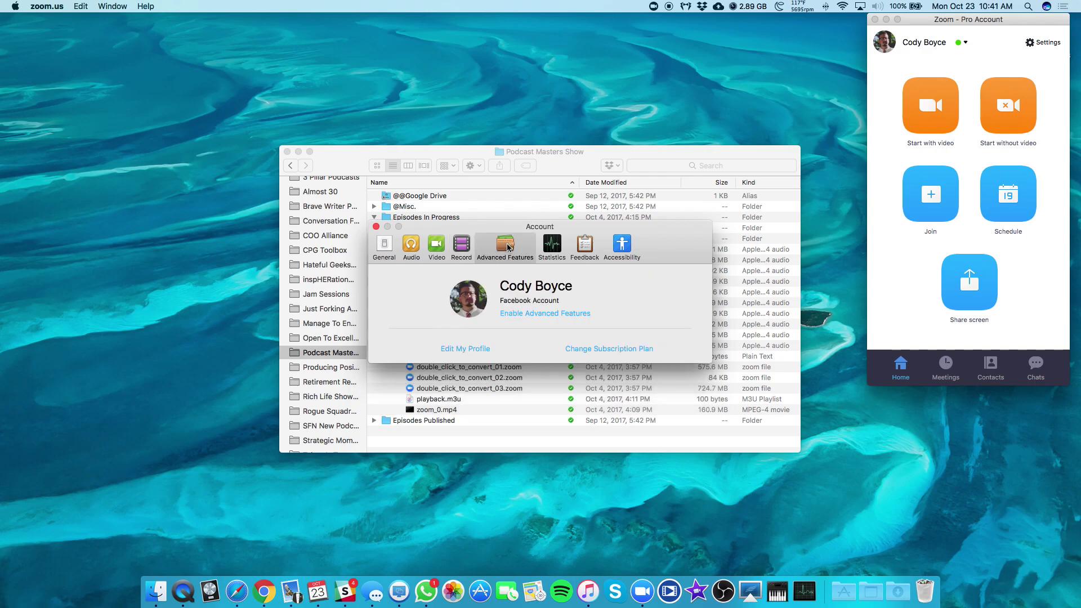
pyautogui.click(454, 247)
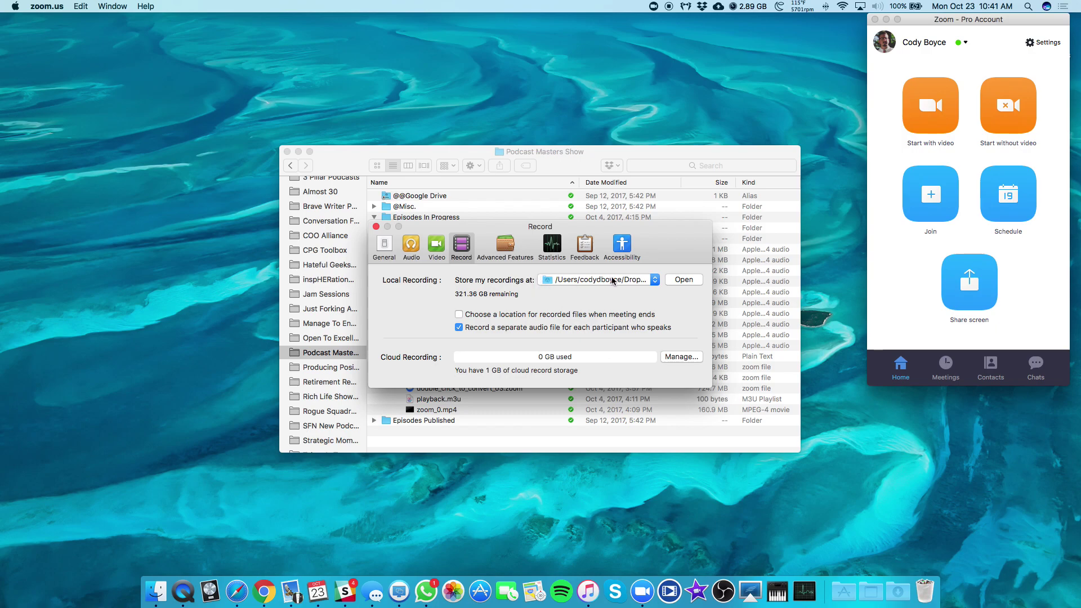
pyautogui.click(686, 280)
pyautogui.click(299, 163)
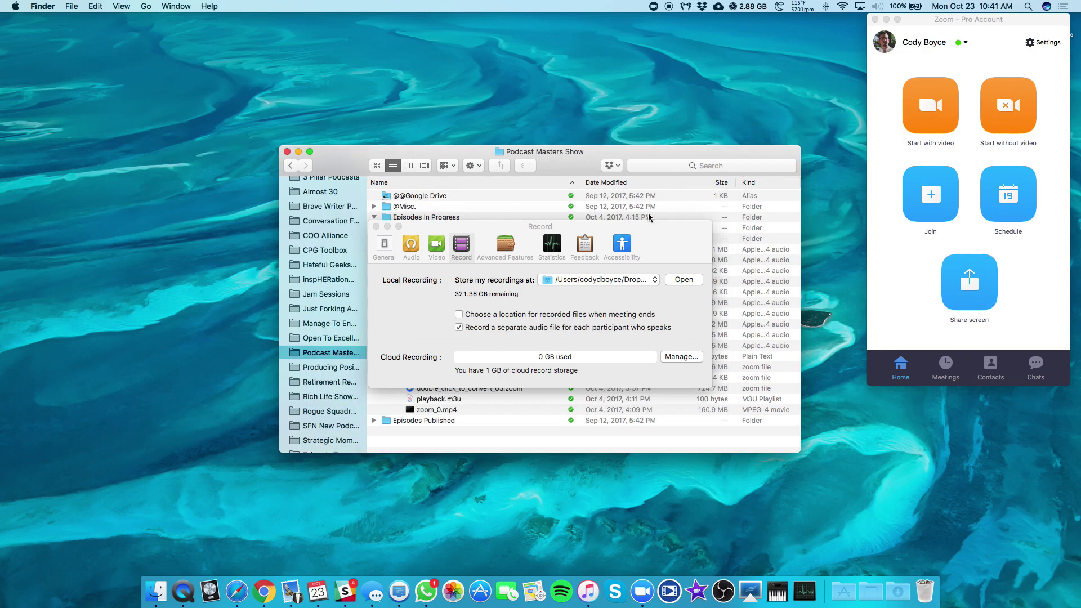
# Browse to the Almost 30 folder in Dropbox as a new local recording location, cancel the choice and close the preferences.
pyautogui.click(641, 282)
pyautogui.click(597, 305)
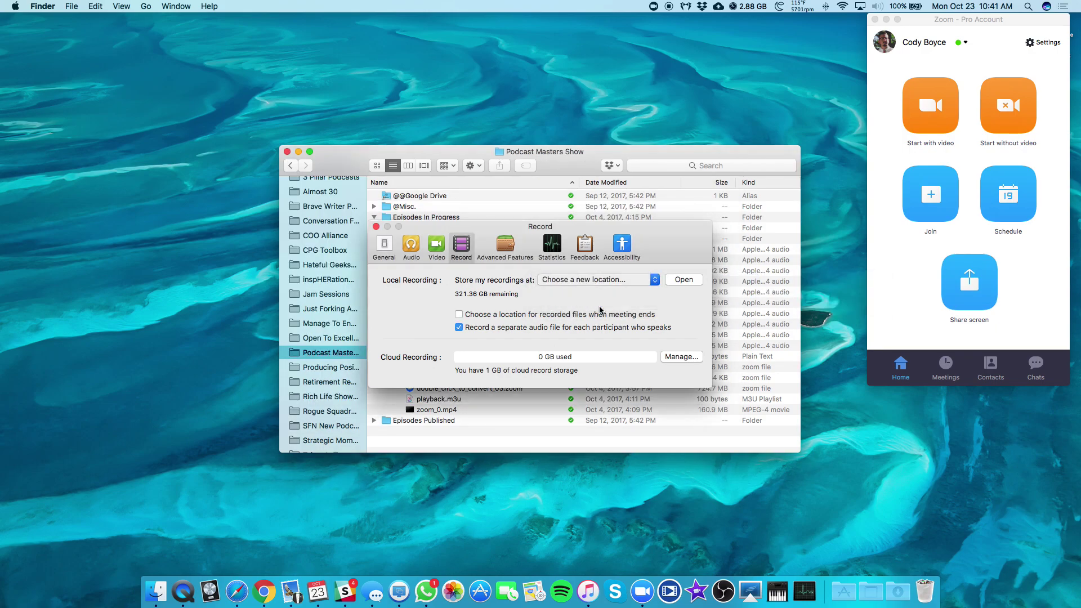
pyautogui.click(392, 365)
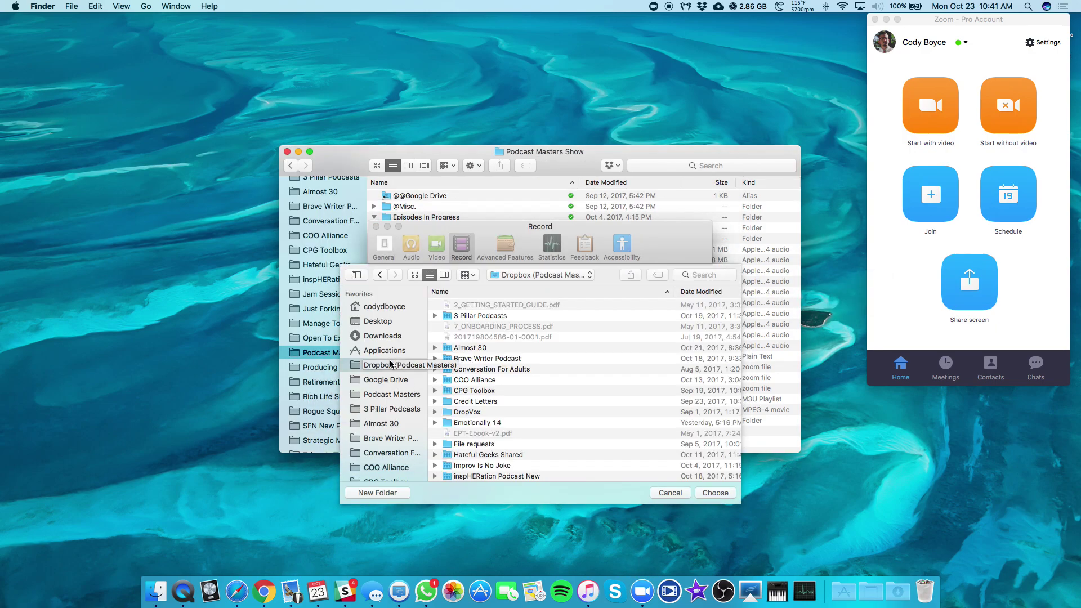
pyautogui.doubleClick(478, 349)
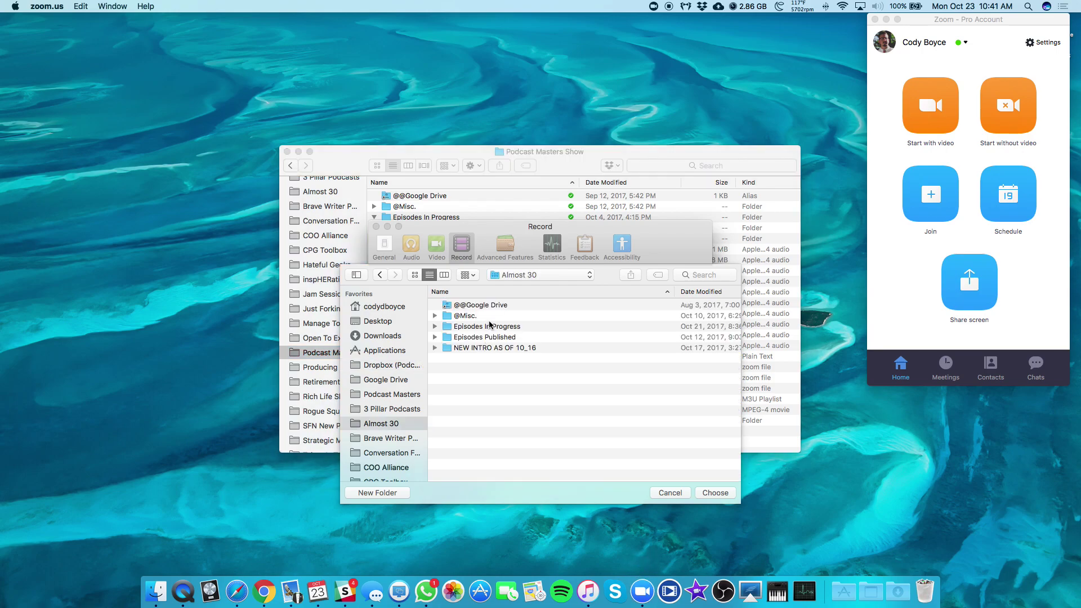
pyautogui.click(663, 490)
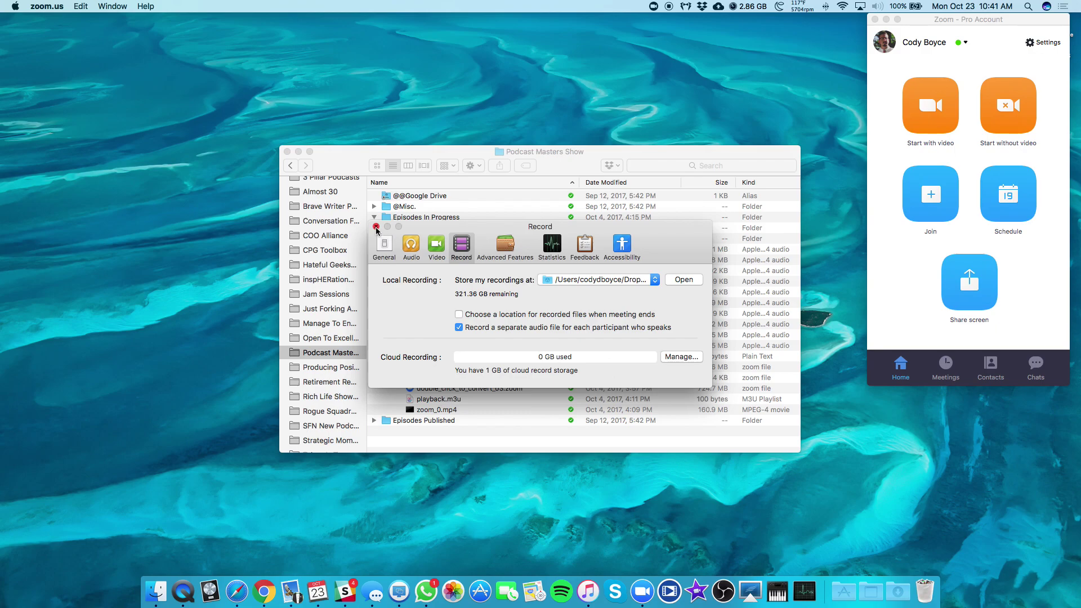
pyautogui.click(376, 226)
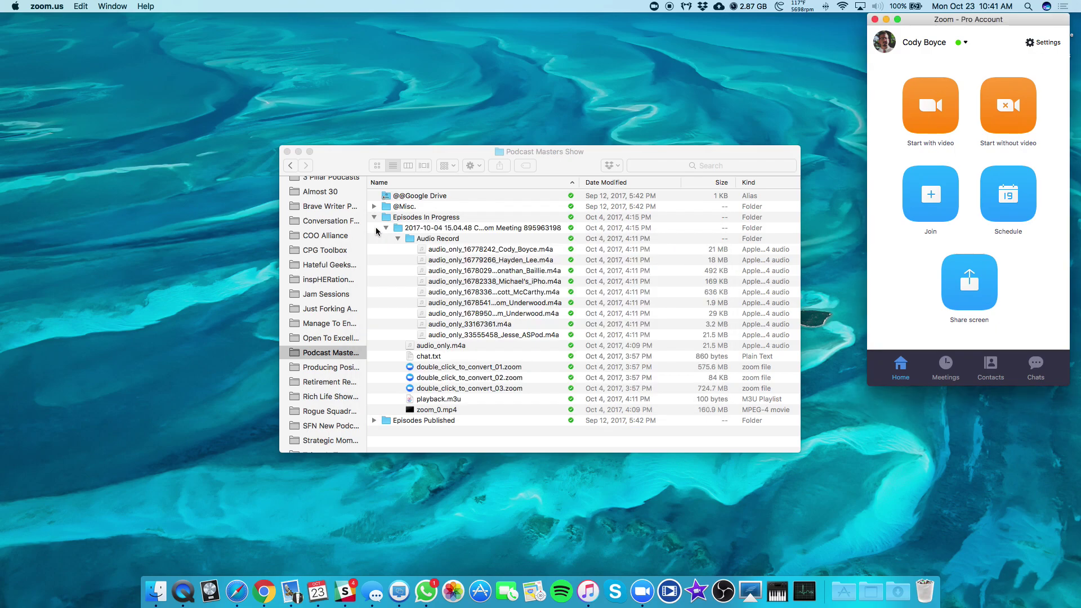
# Select the 2017-10-04 meeting folder inside Episodes In Progress, collapse it and expand it again to view its contents.
pyautogui.click(429, 227)
pyautogui.click(528, 228)
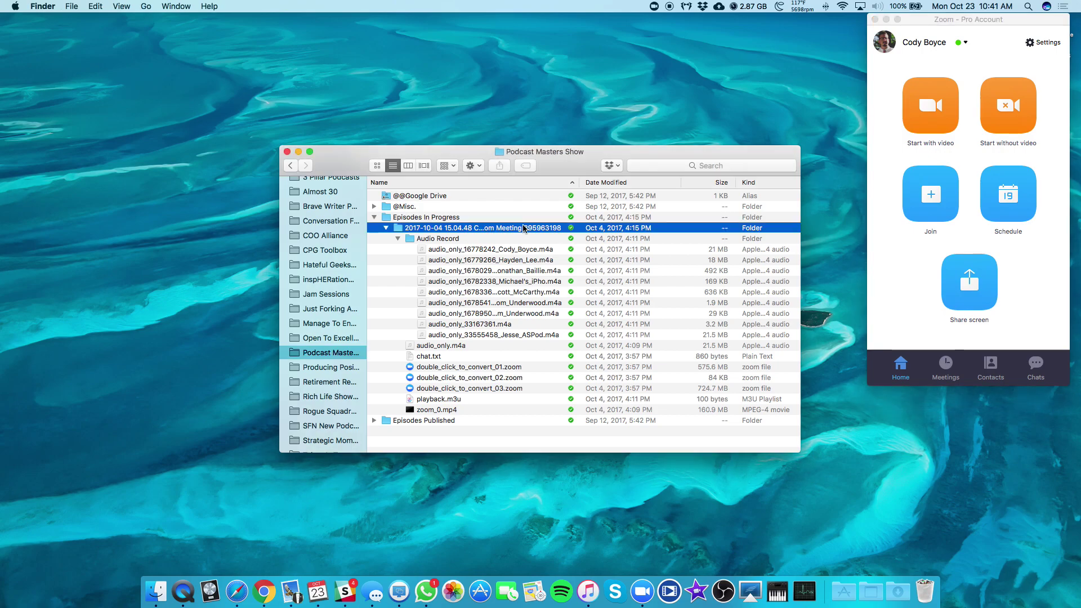
pyautogui.click(388, 228)
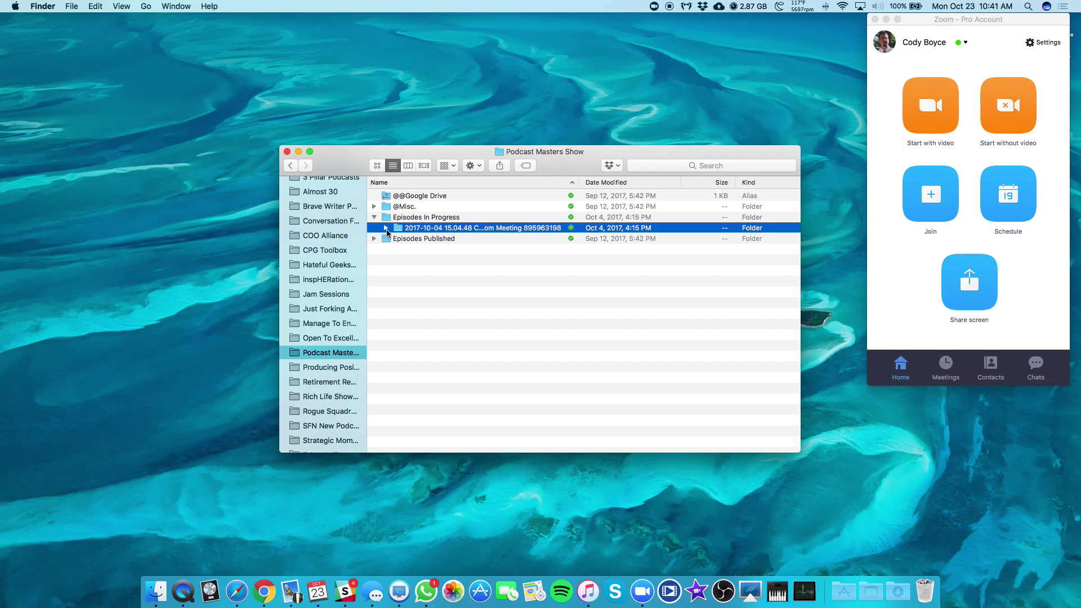
pyautogui.click(386, 228)
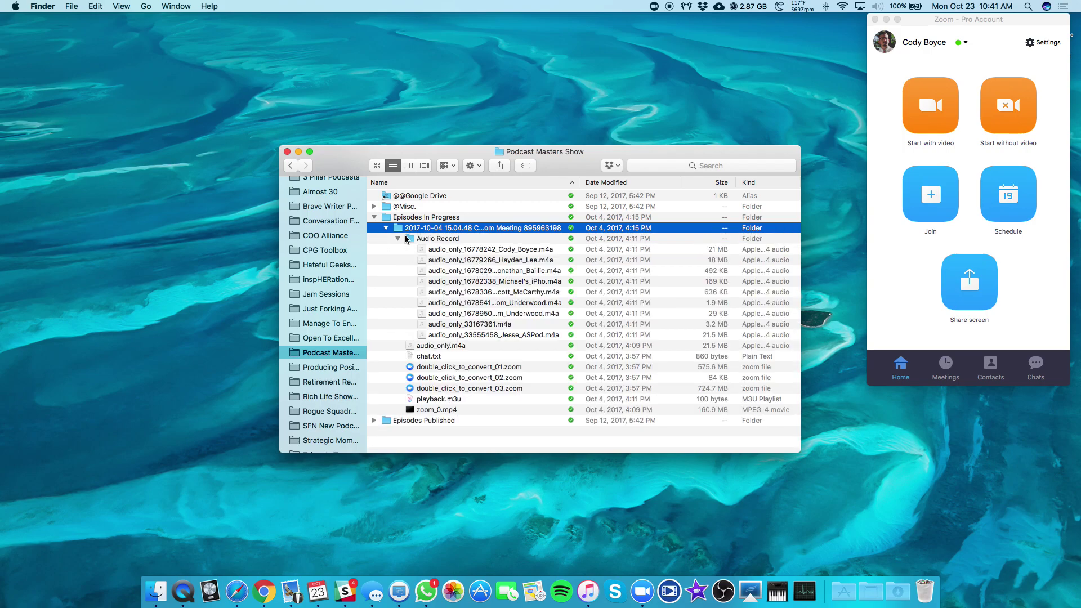
# Look through the separate participant audio files in the Audio Record folder and the combined audio_only.m4a file.
pyautogui.click(432, 239)
pyautogui.click(510, 254)
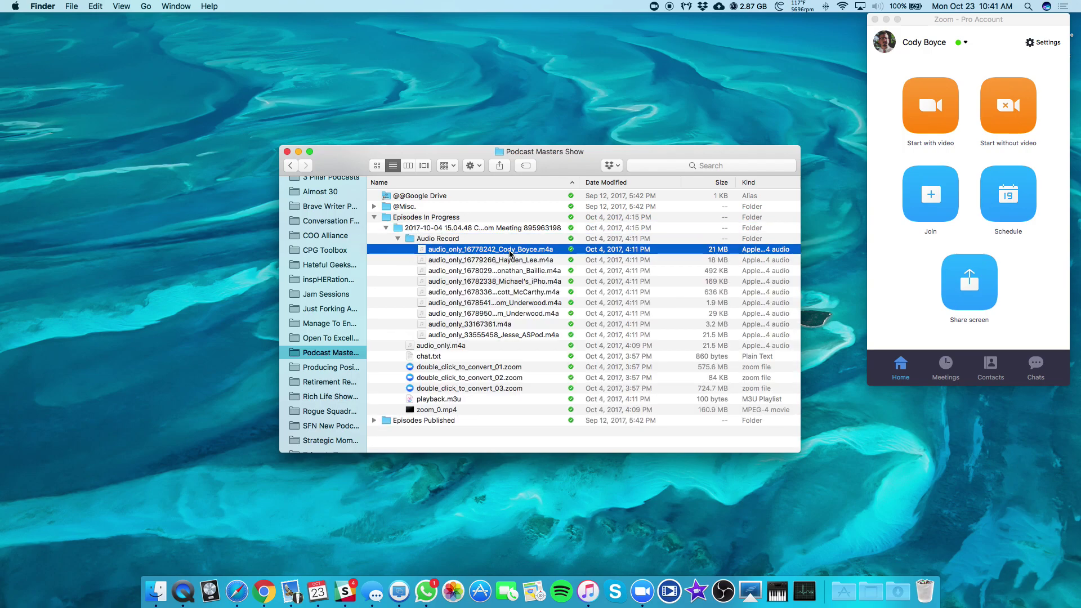
pyautogui.press('Down')
pyautogui.press('Down')
pyautogui.press('Down')
pyautogui.press('Down')
pyautogui.press('Down')
pyautogui.press('Down')
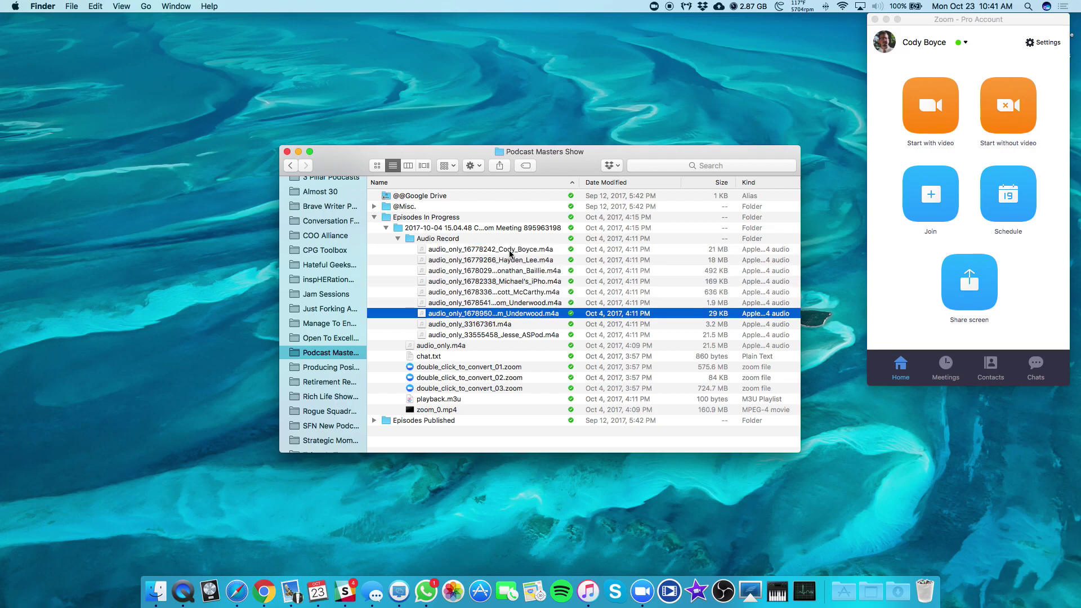
pyautogui.press('Up')
pyautogui.press('Up')
pyautogui.press('Down')
pyautogui.press('Down')
pyautogui.press('Down')
pyautogui.press('Down')
pyautogui.press('Down')
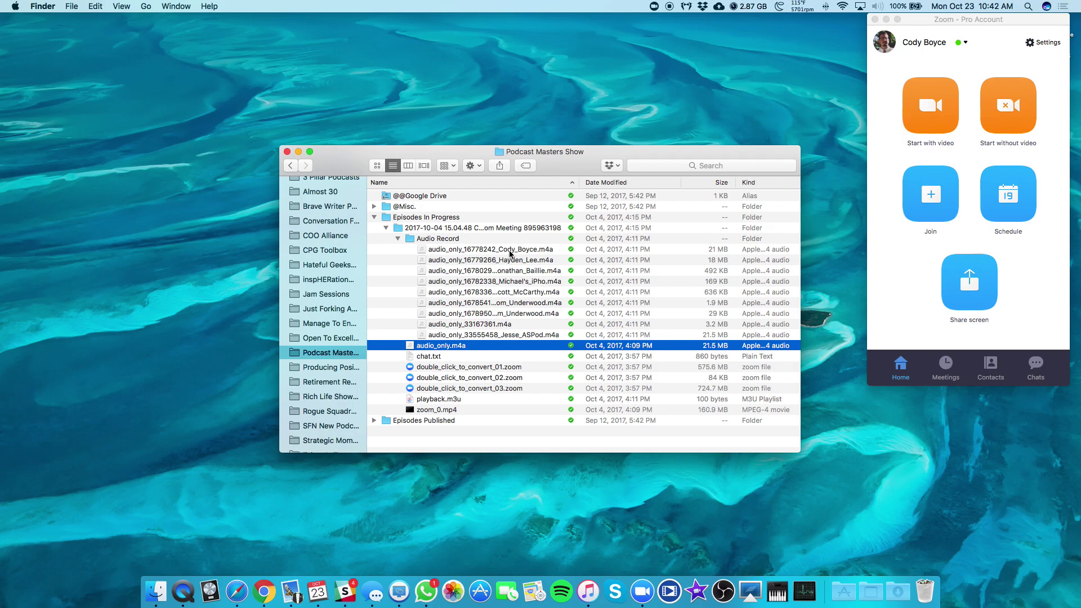
# Preview the meeting's chat.txt file and close the preview.
pyautogui.press('Down')
pyautogui.press('space')
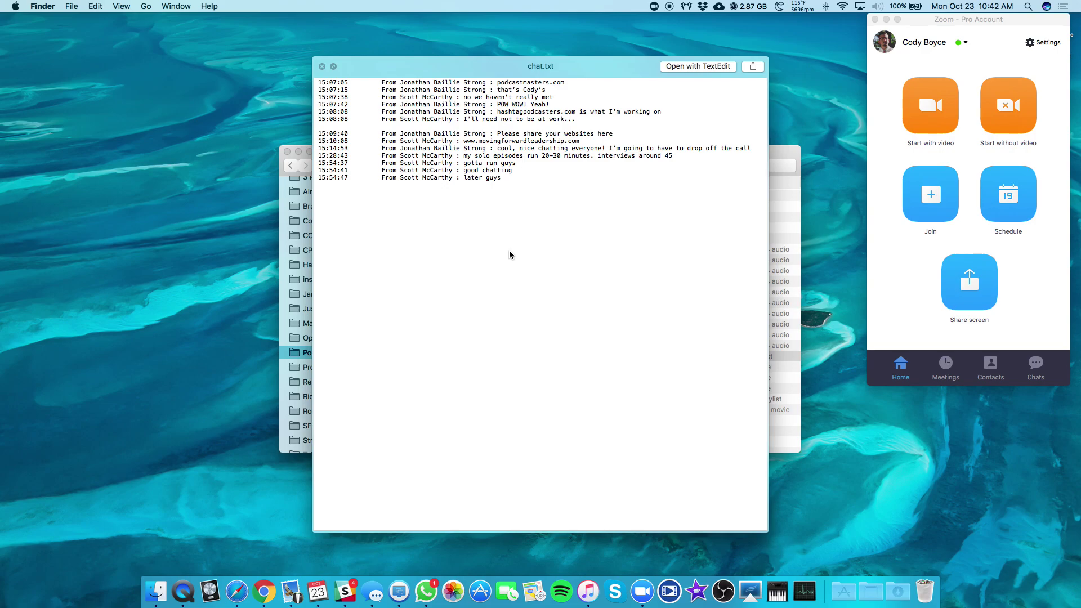
pyautogui.press('space')
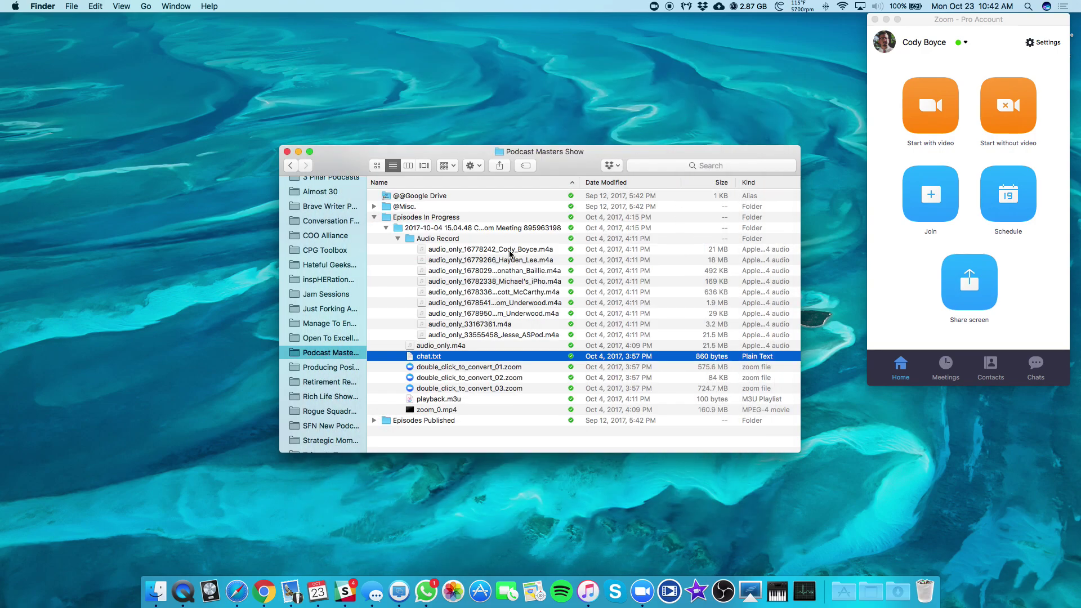
# Open the meeting video zoom_0.mp4 in QuickTime Player, turn its volume down to the minimum and start playback.
pyautogui.click(434, 411)
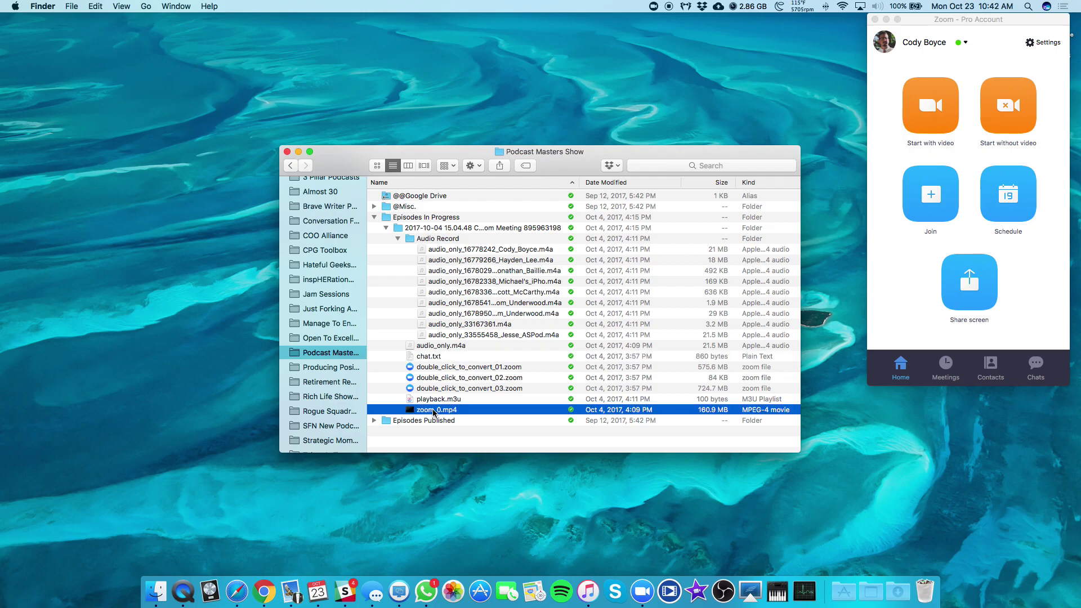
pyautogui.doubleClick(434, 410)
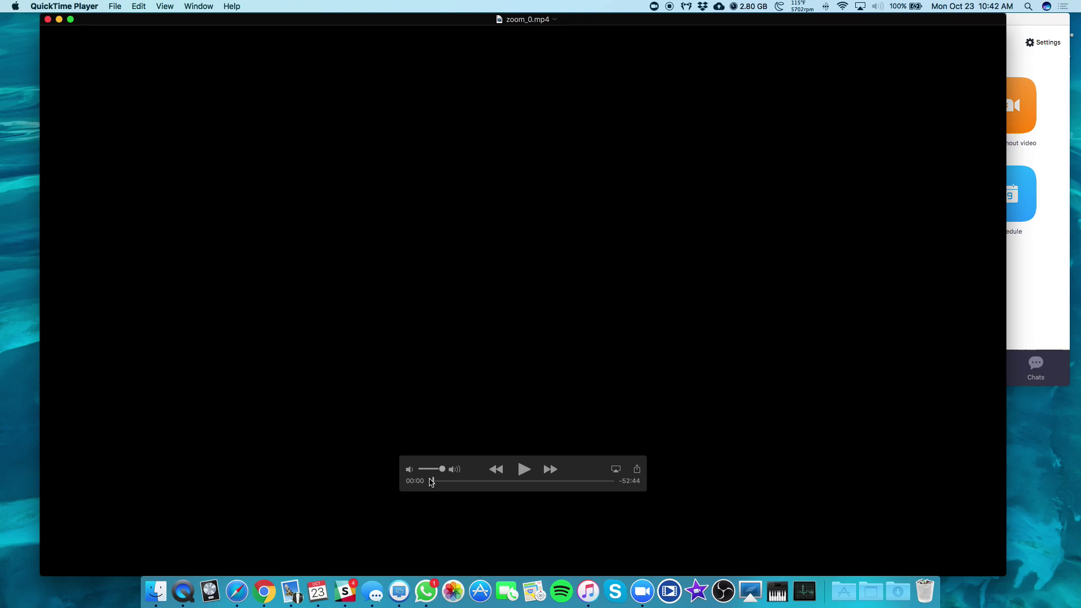
pyautogui.moveTo(442, 469); pyautogui.dragTo(368, 474)
pyautogui.click(524, 469)
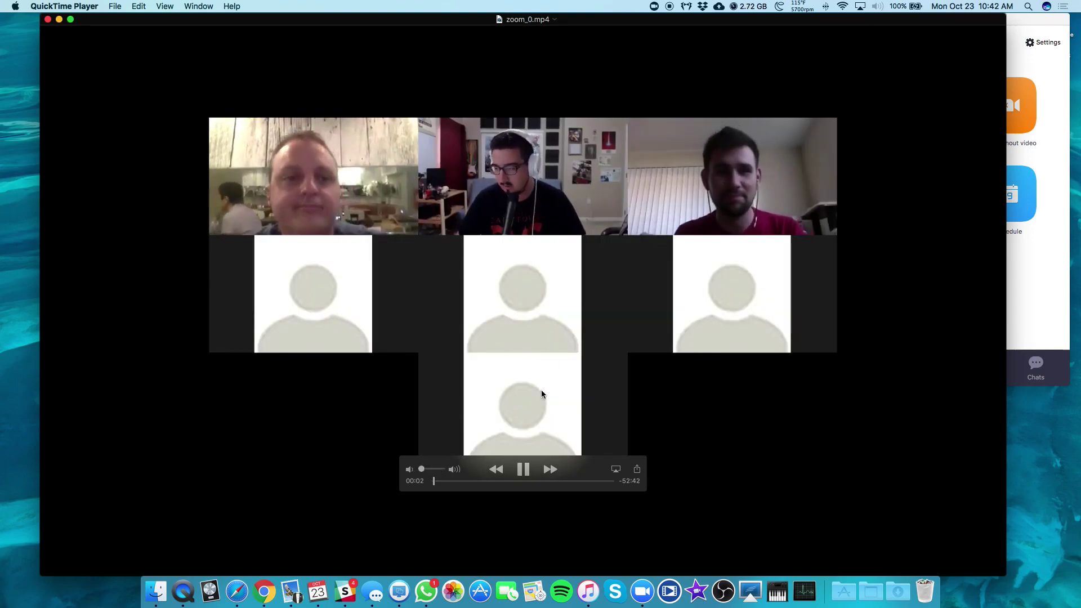
# Skip through the recording to about 9 minutes and about 46 minutes, playing the shared-screen sections, and quit the player.
pyautogui.moveTo(454, 482)
pyautogui.mouseDown()
pyautogui.moveTo(483, 482)
pyautogui.moveTo(462, 483)
pyautogui.mouseUp()
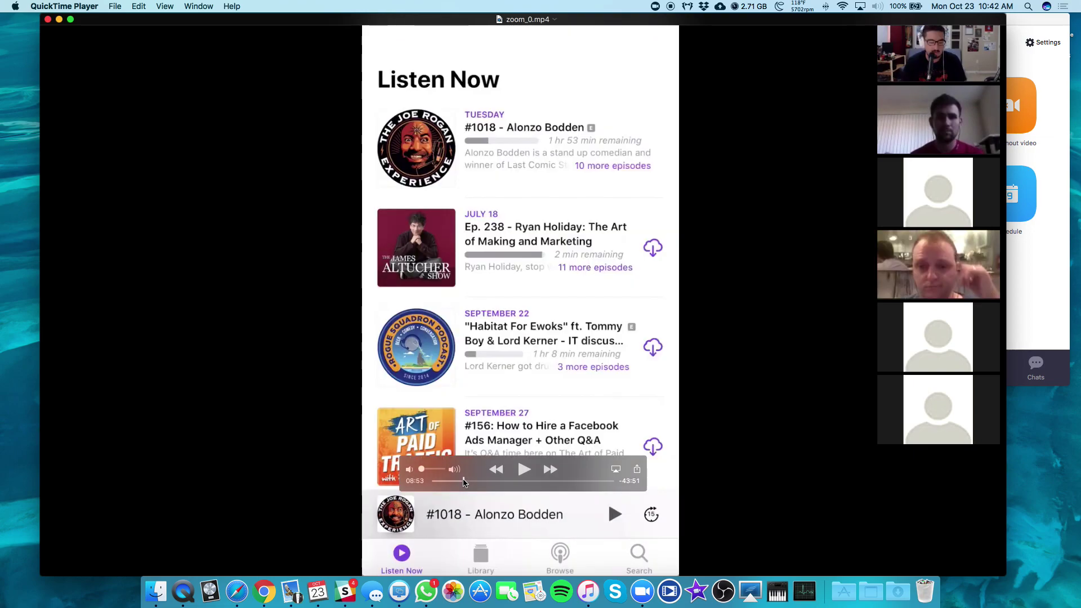
pyautogui.press('space')
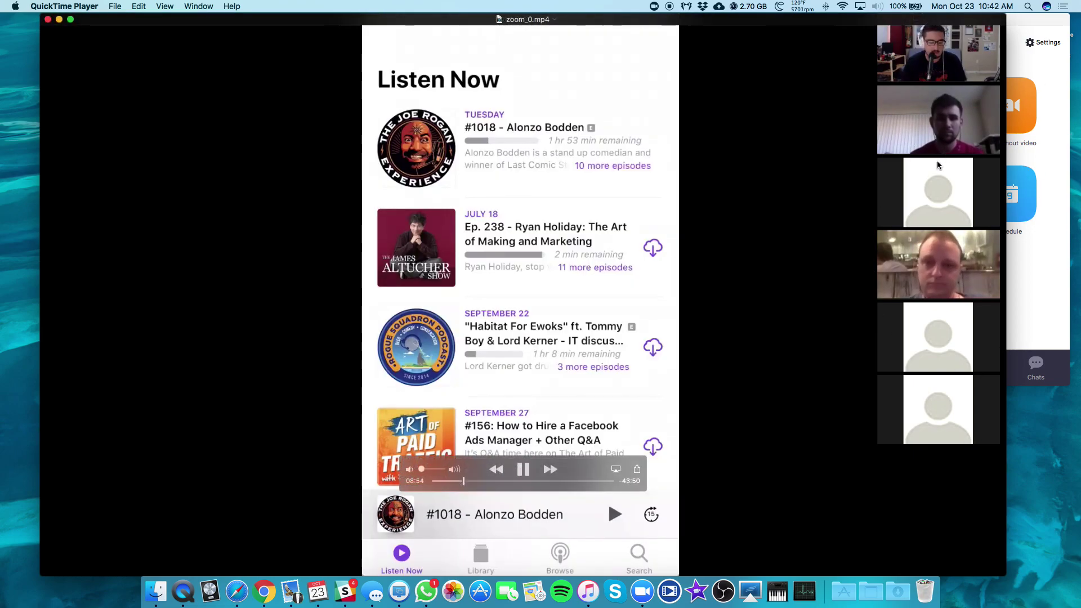
pyautogui.moveTo(500, 485); pyautogui.dragTo(593, 485)
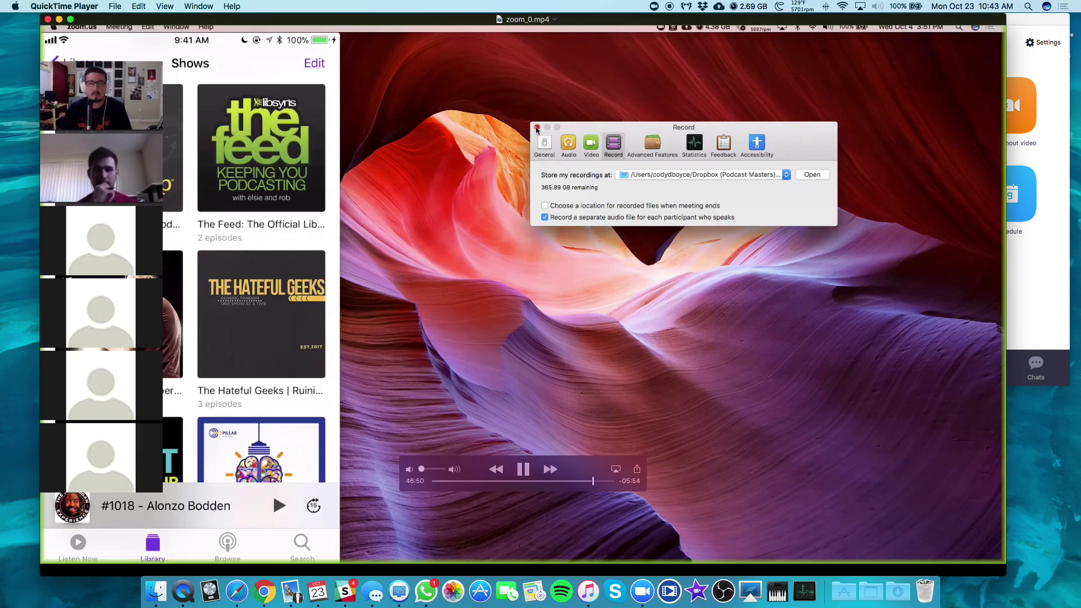
pyautogui.press('super+w')
pyautogui.press('super+q')
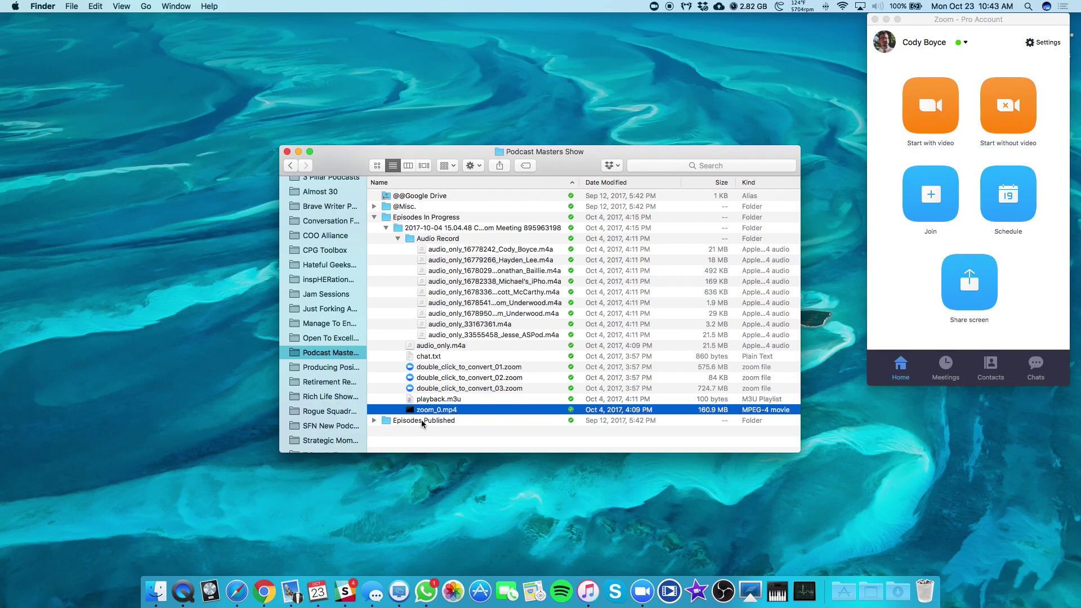
# Switch to QuickTime Player, start a new audio recording, view its microphone and quality options, and close it without recording.
pyautogui.click(419, 443)
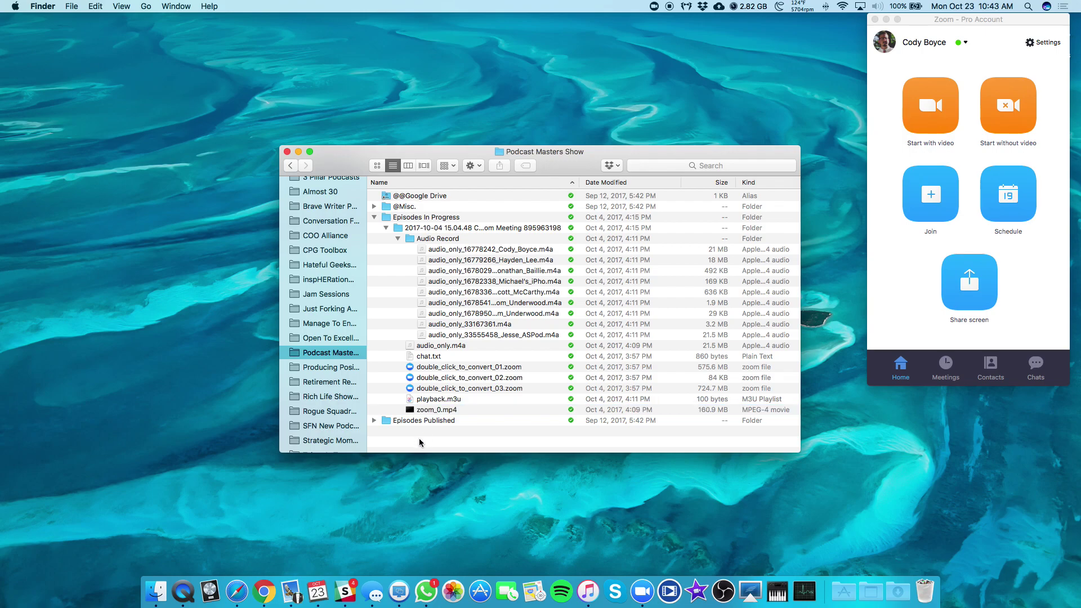
pyautogui.click(181, 588)
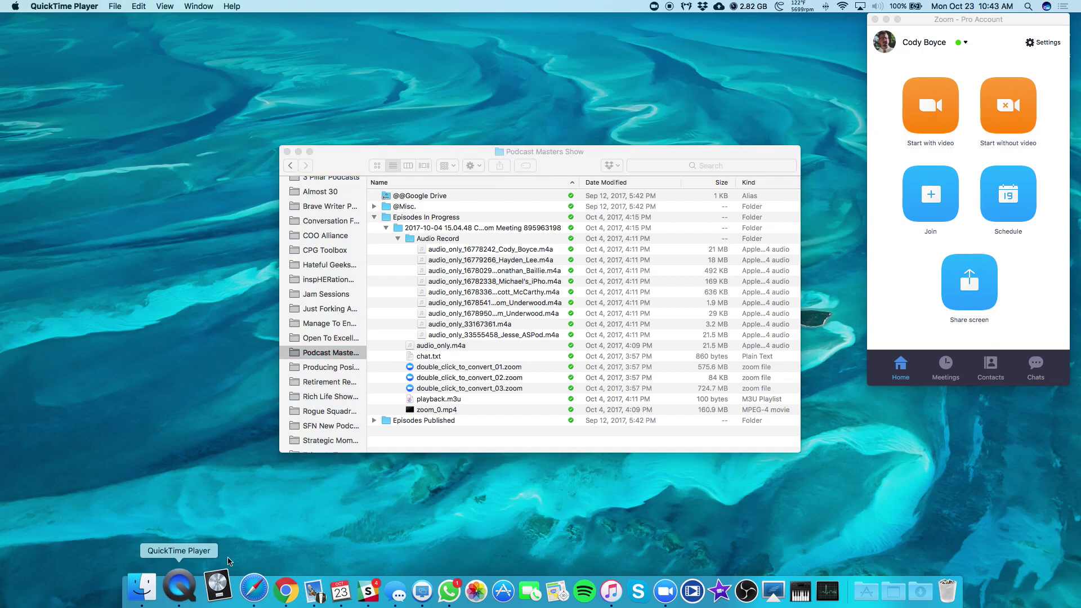
pyautogui.click(423, 446)
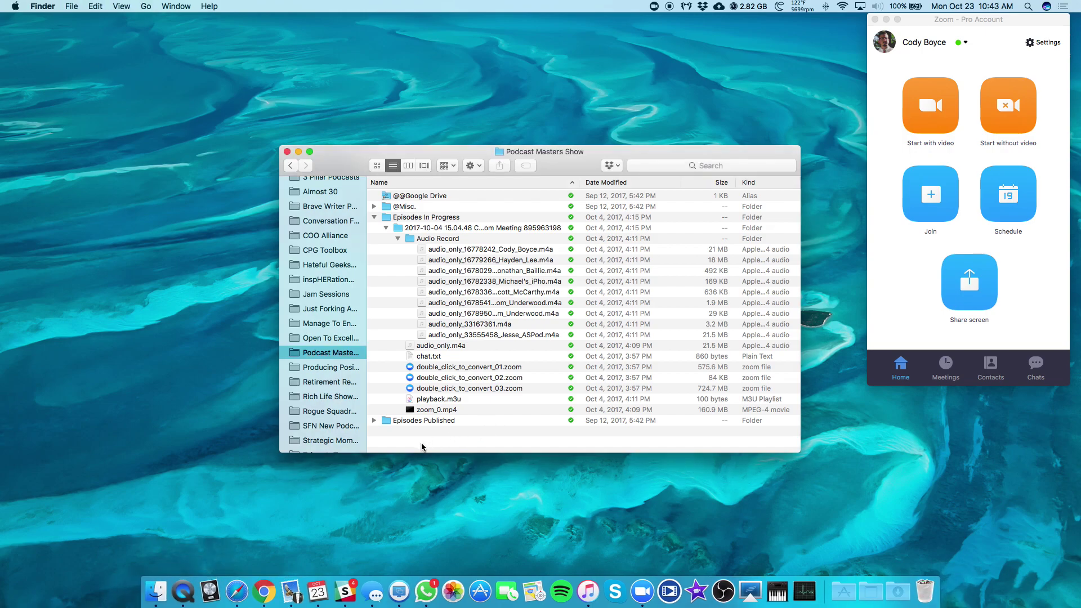
pyautogui.click(183, 588)
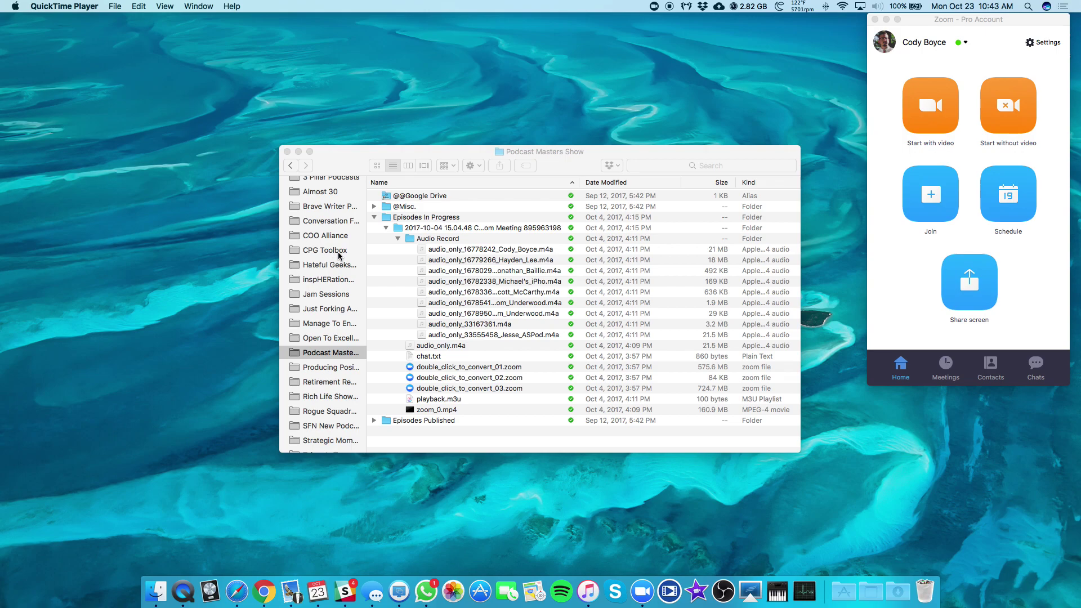
pyautogui.click(183, 589)
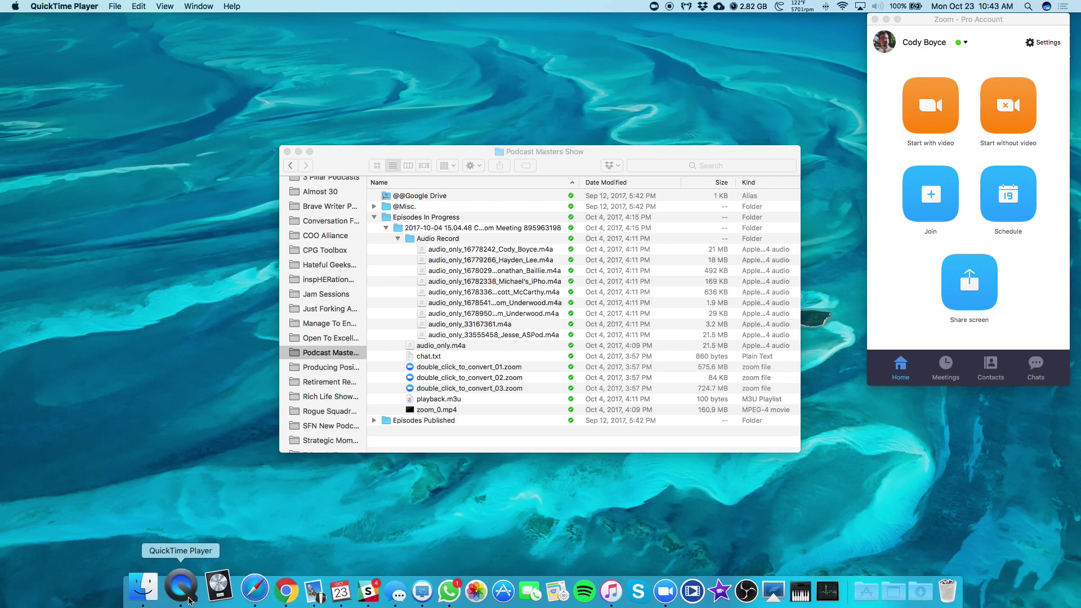
pyautogui.click(116, 6)
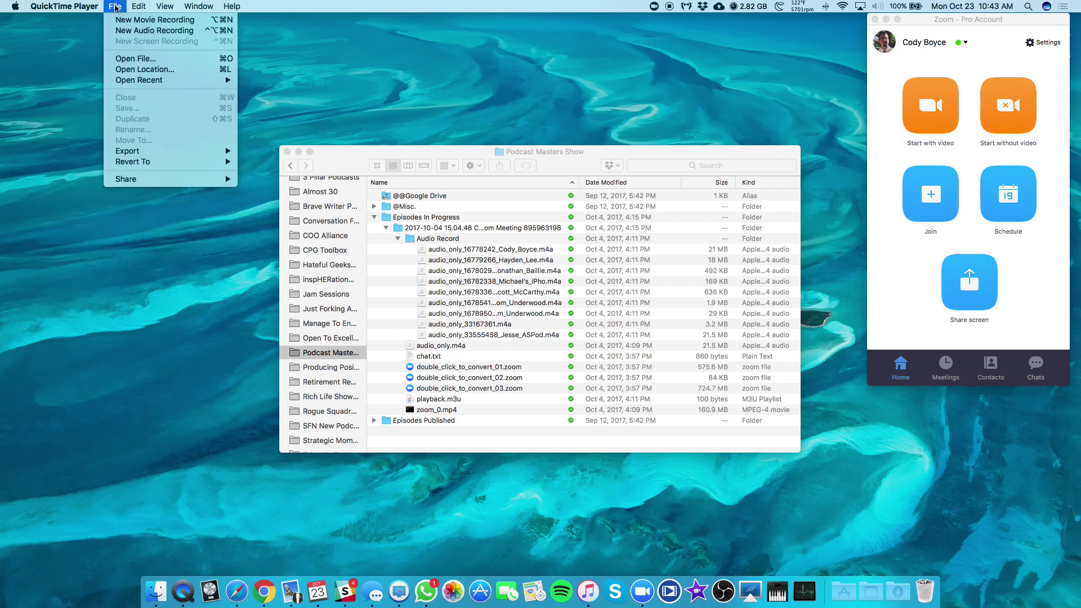
pyautogui.click(137, 31)
pyautogui.click(133, 126)
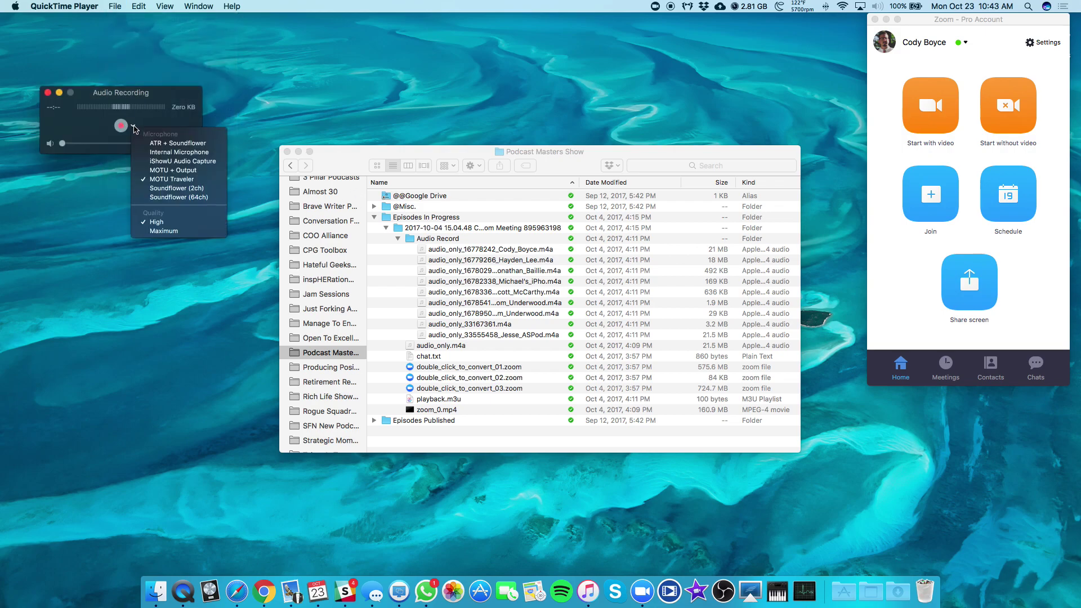
pyautogui.click(177, 119)
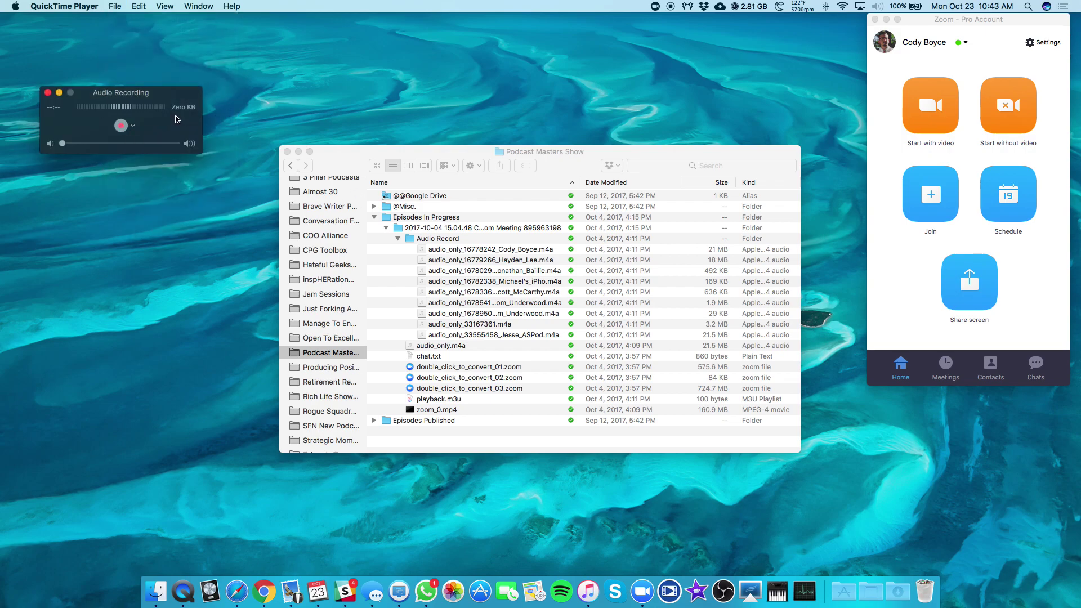
pyautogui.click(48, 93)
# Return to Finder and review the 2017-10-04 meeting folder and its Audio Record subfolder.
pyautogui.click(446, 219)
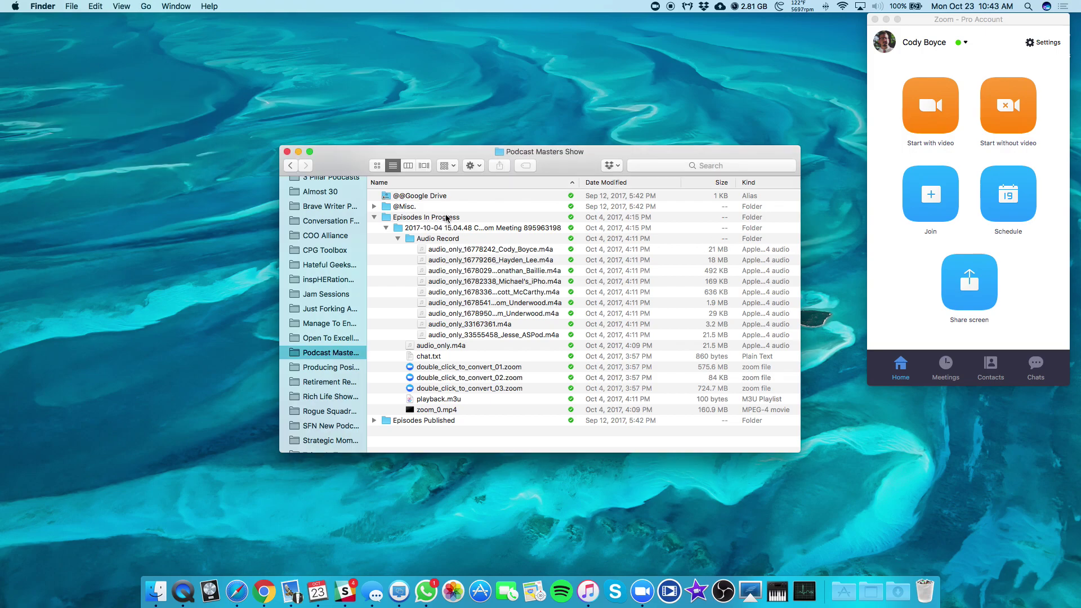
pyautogui.click(405, 230)
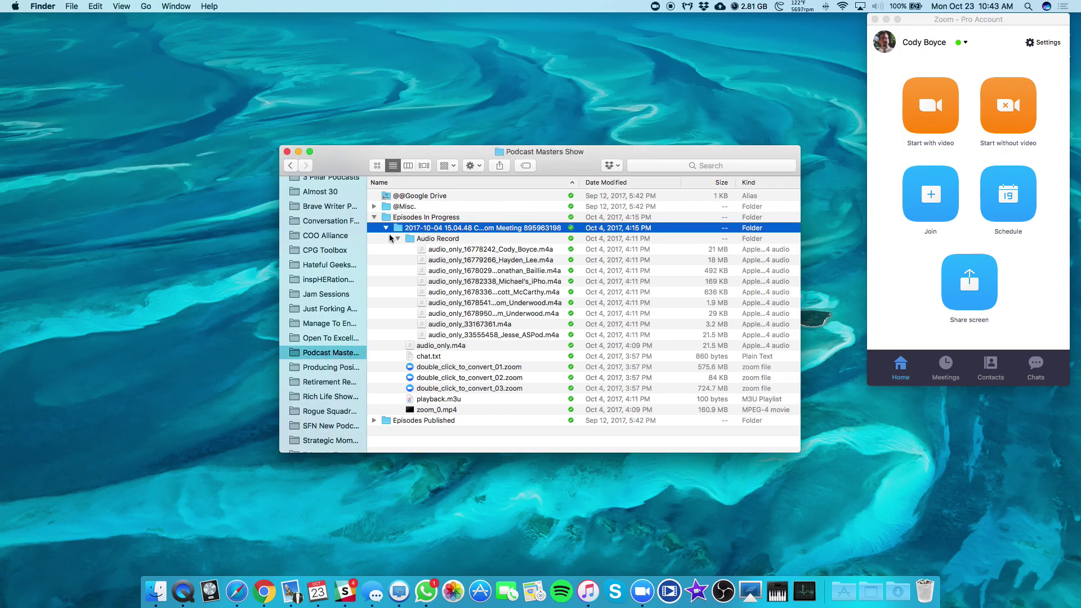
pyautogui.click(427, 239)
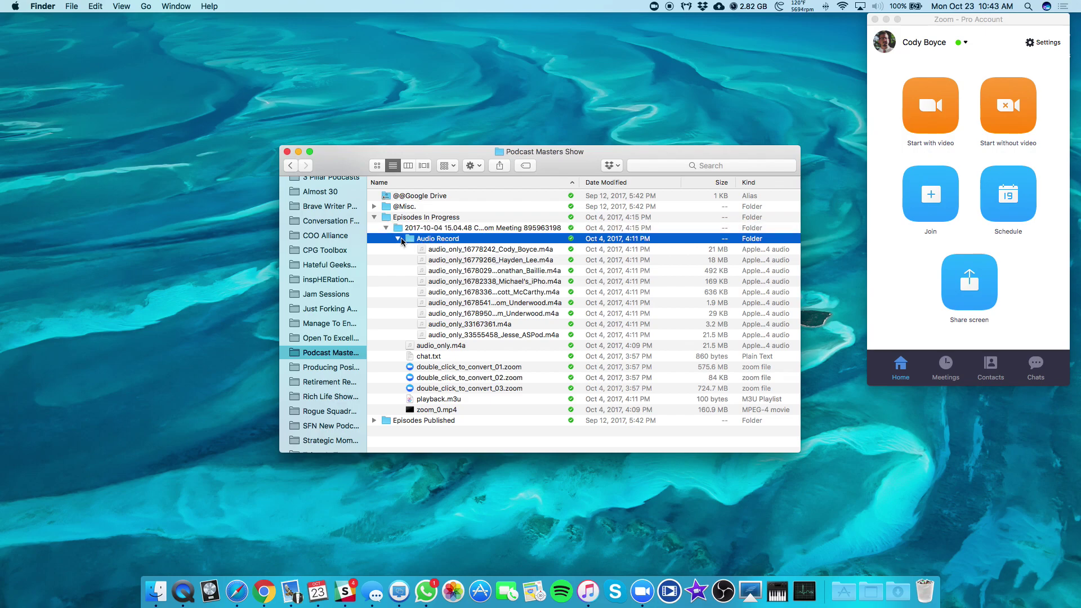
pyautogui.click(455, 228)
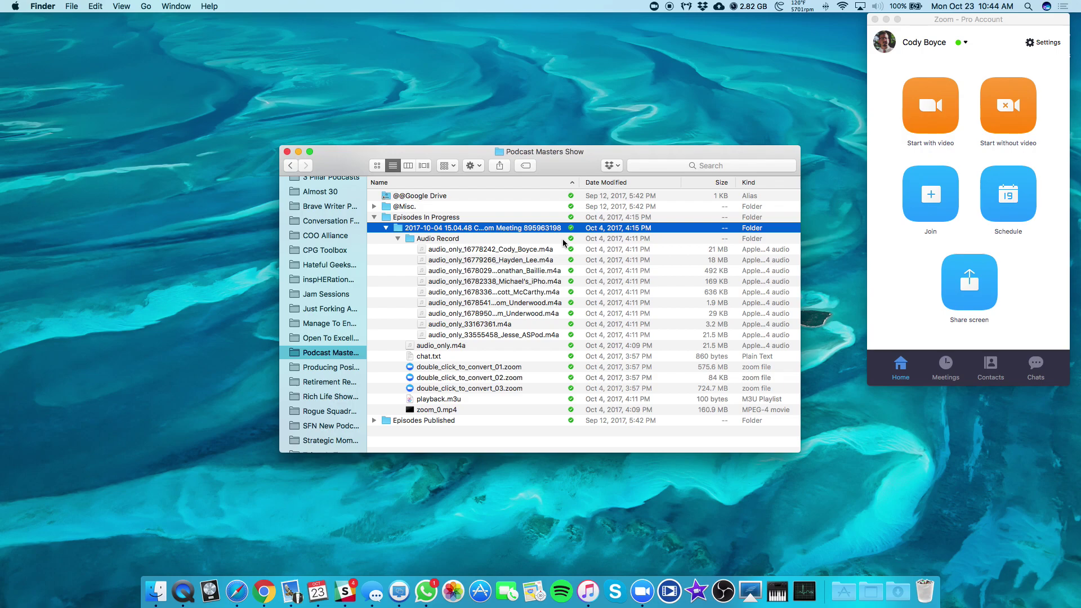
# Select the first and second participant audio files in the Audio Record folder alternately to compare the separate tracks.
pyautogui.click(514, 250)
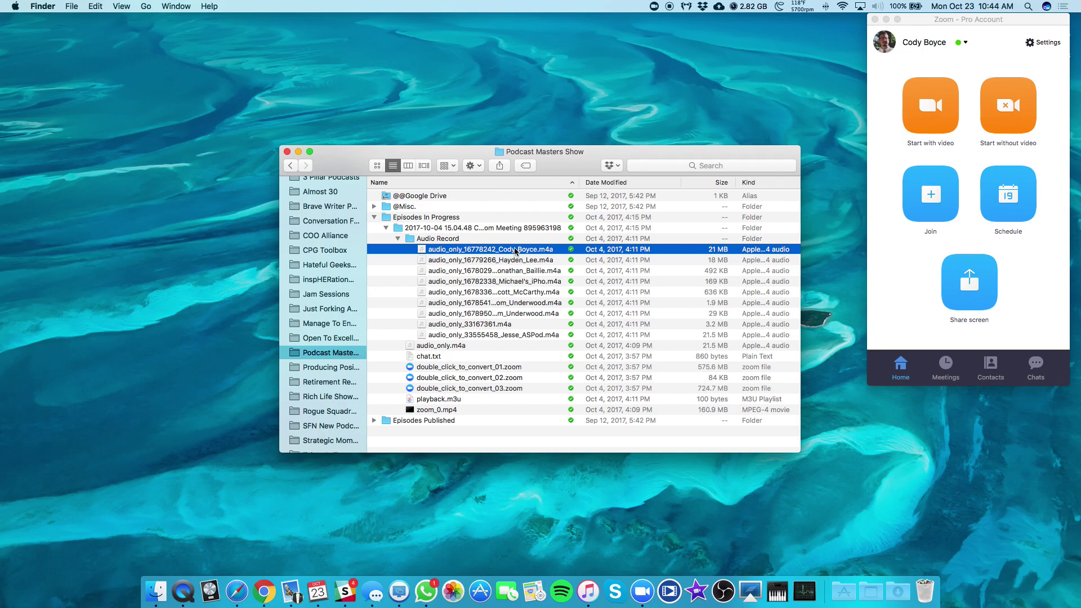
pyautogui.click(517, 264)
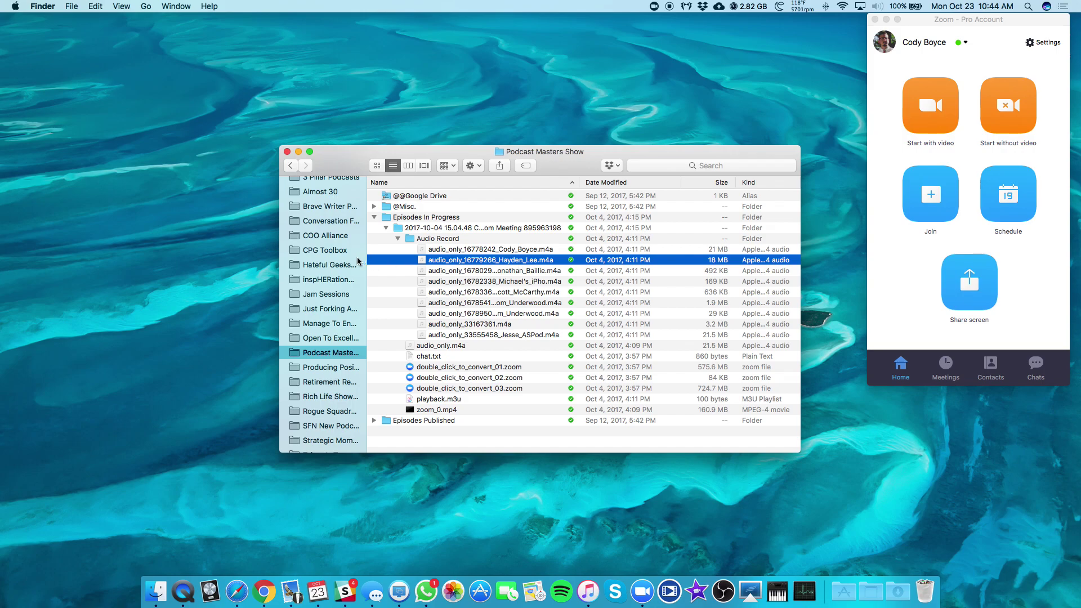
pyautogui.scroll(5, 318, 243)
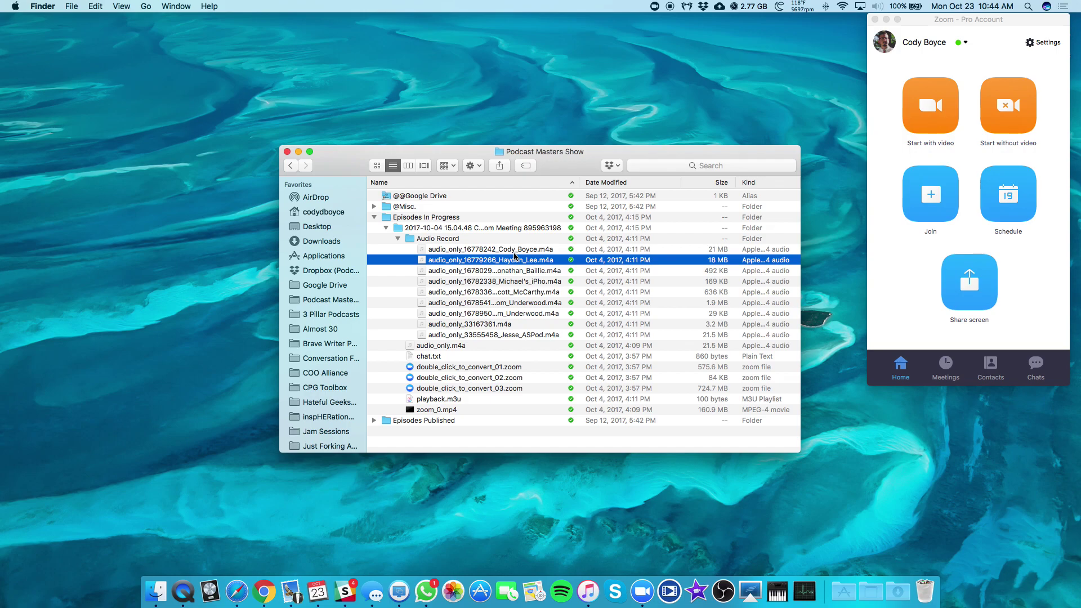
pyautogui.click(516, 252)
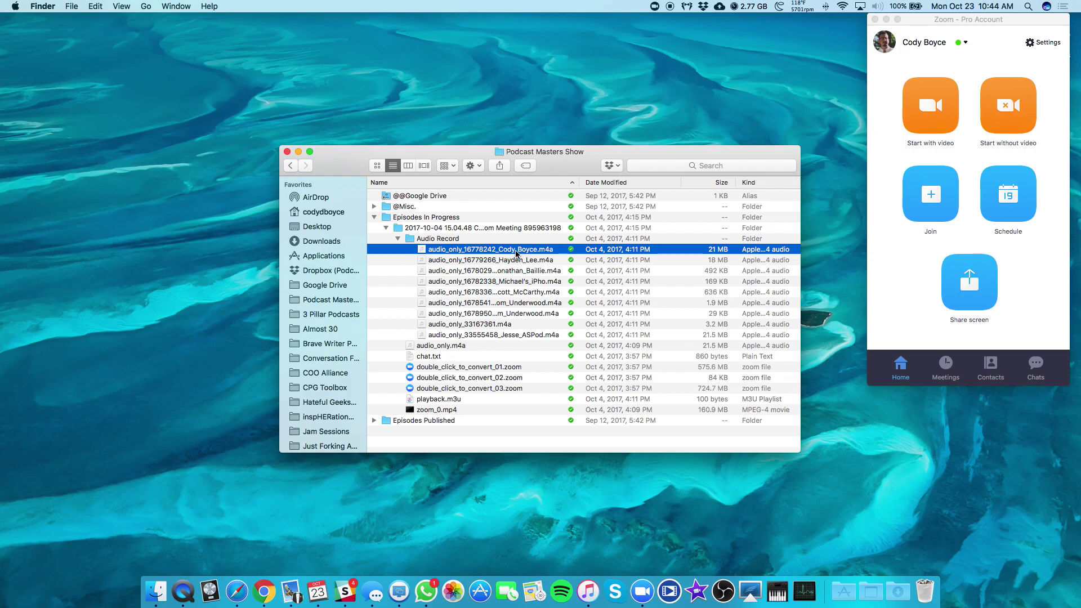
pyautogui.click(478, 262)
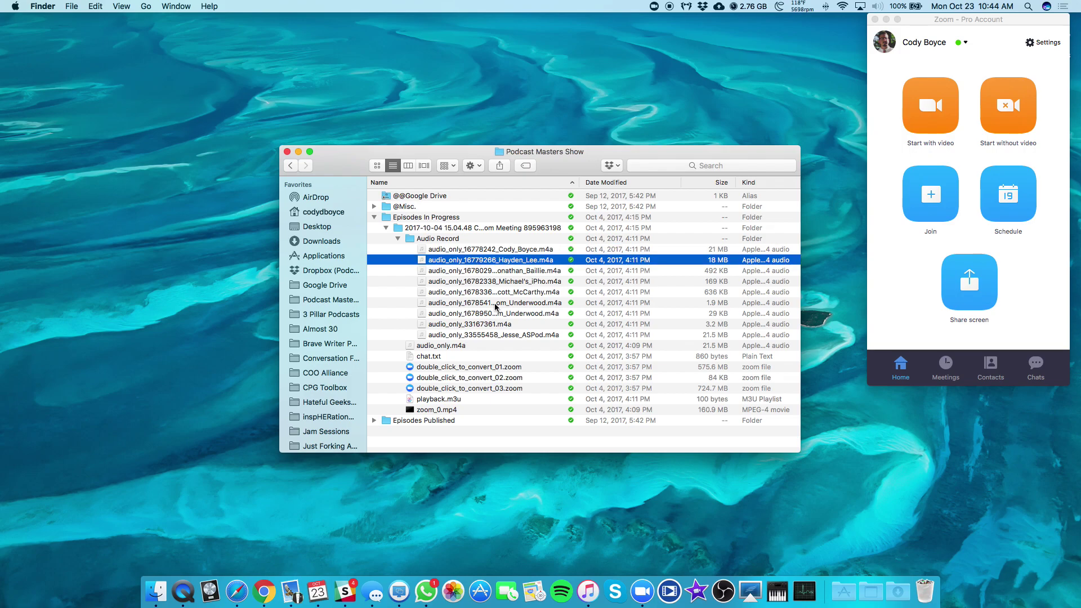